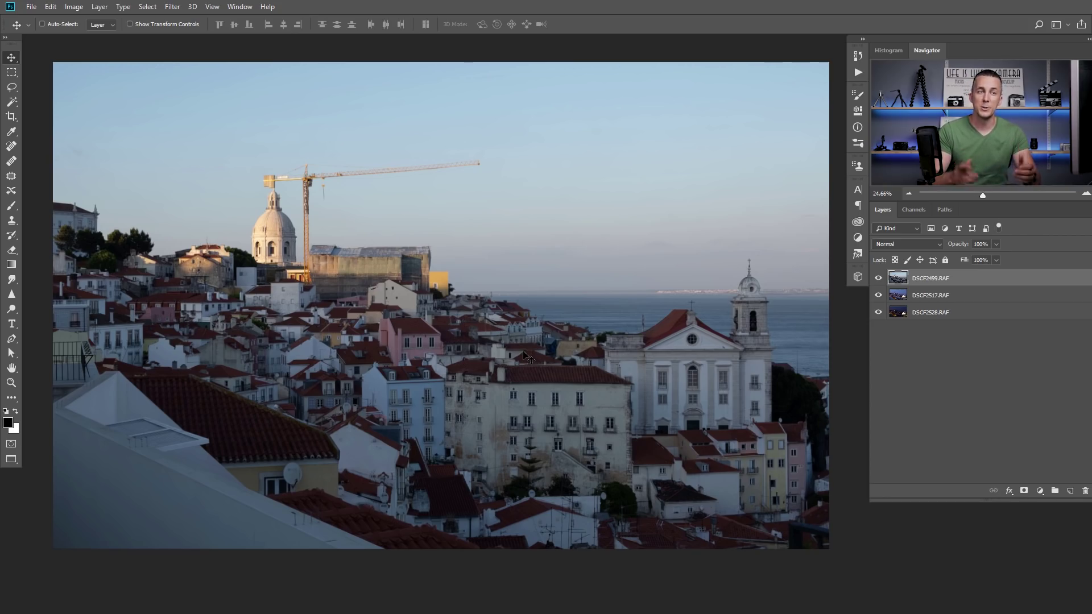
Compare the three exposures, move DSCF2517.RAF to the bottom of the layer stack, and leave DSCF2499.RAF and DSCF2528.RAF hidden.
{"action": "left_click", "coordinate": [879, 279]}
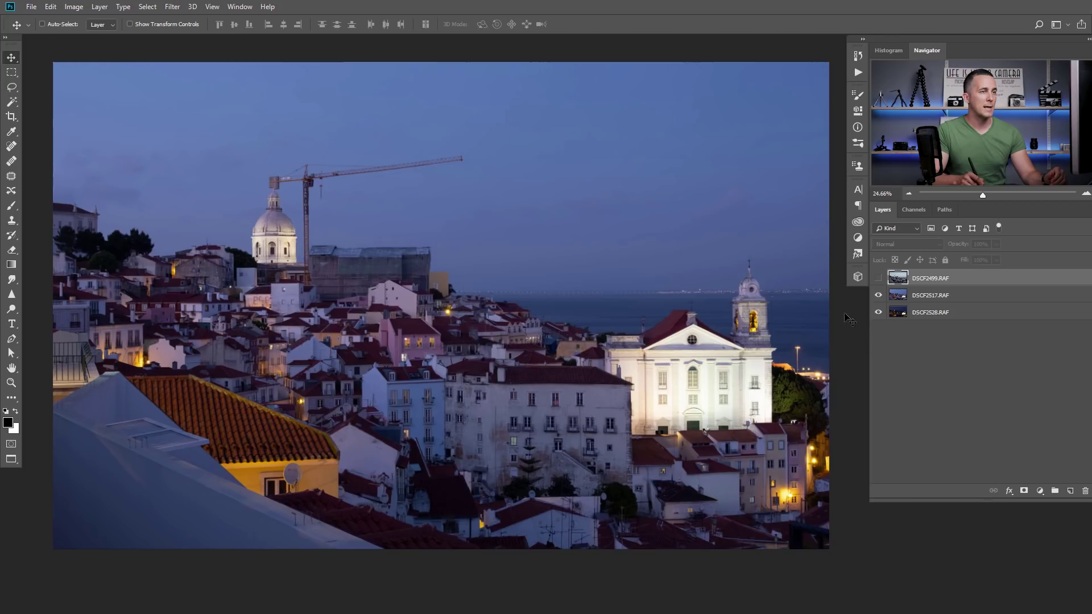
{"action": "left_click", "coordinate": [878, 295]}
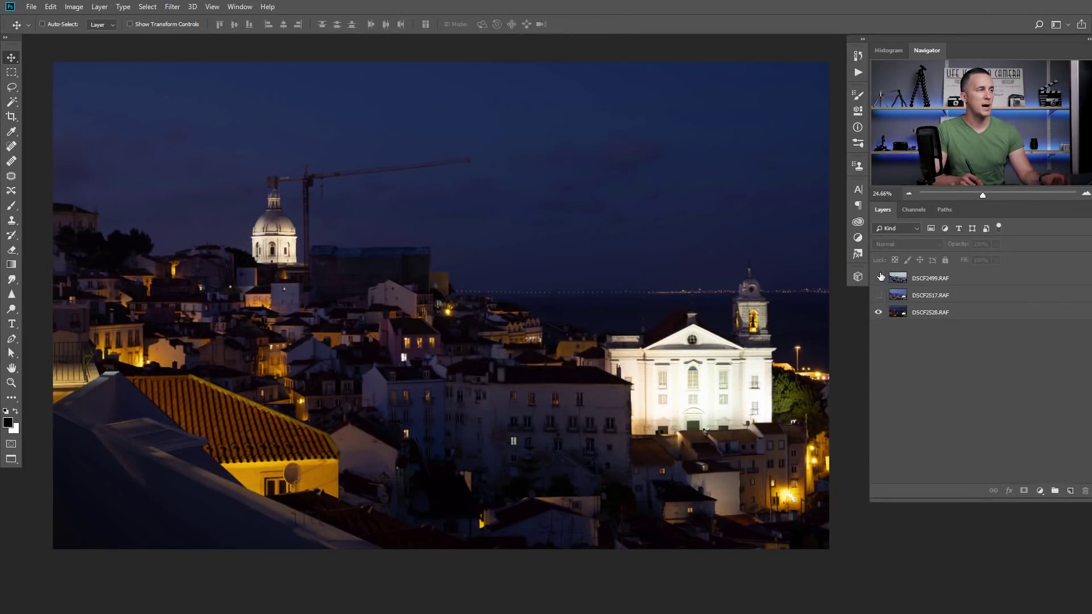
{"action": "left_click", "coordinate": [878, 278]}
{"action": "left_click", "coordinate": [878, 278]}
{"action": "left_click", "coordinate": [878, 295]}
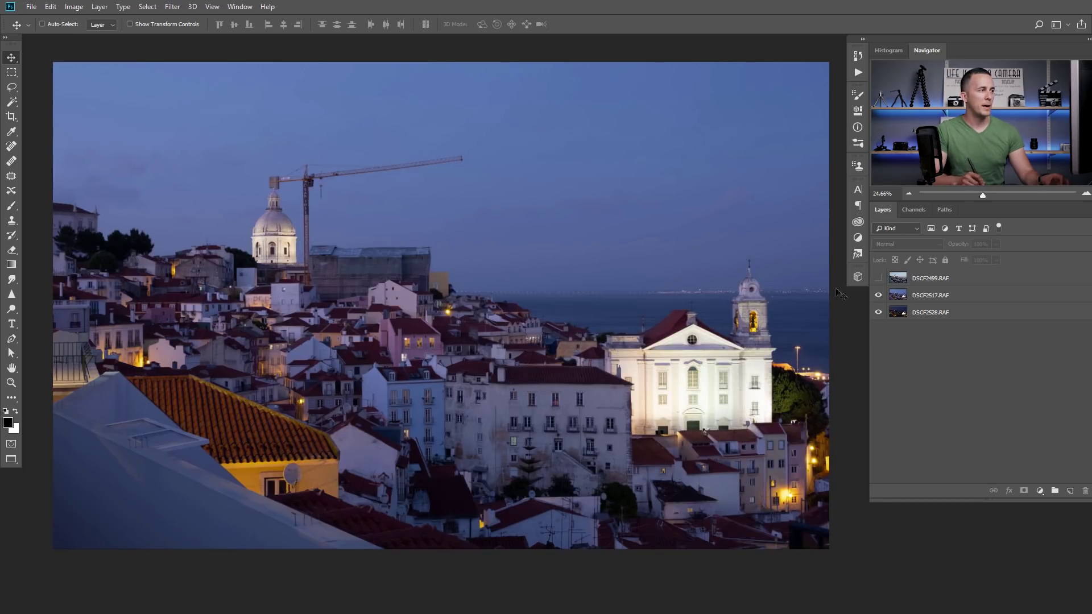
{"action": "left_click_drag", "start_coordinate": [900, 297], "coordinate": [906, 337]}
{"action": "left_click", "coordinate": [878, 295]}
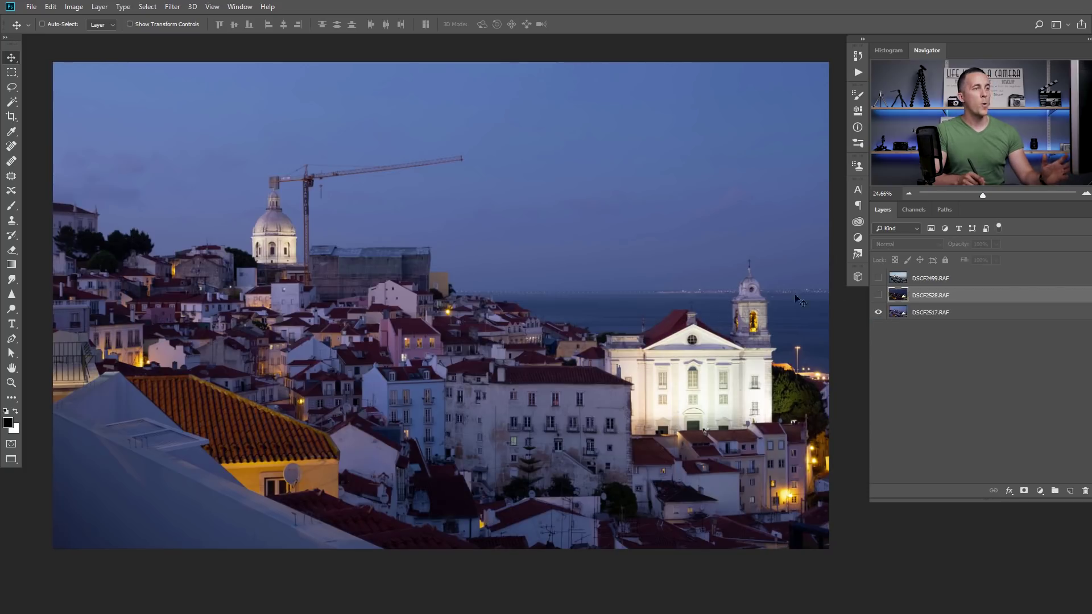
{"action": "left_click", "coordinate": [903, 284]}
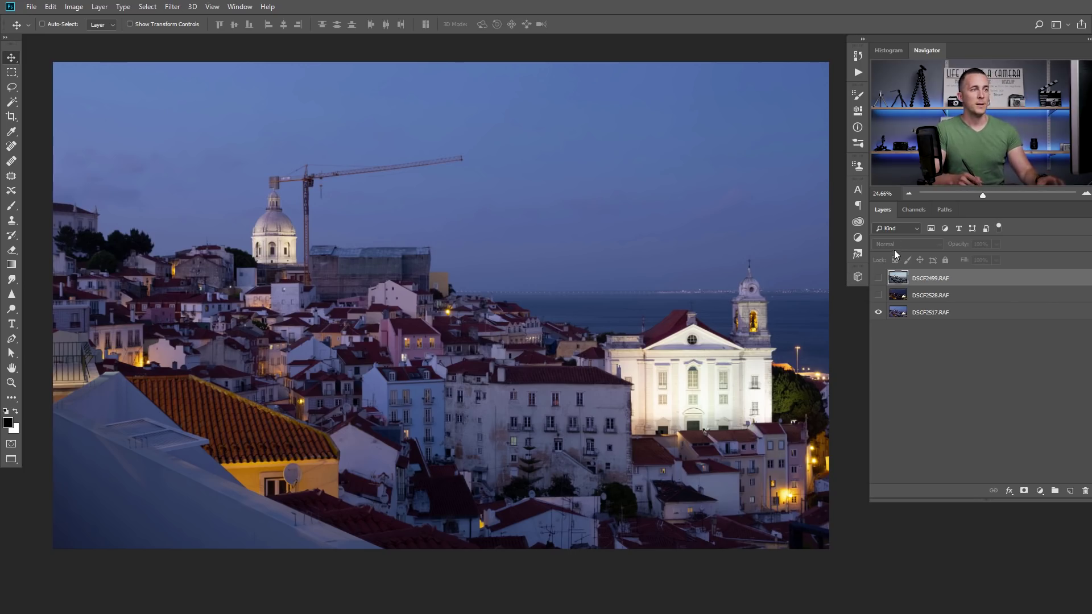
Show the DSCF2528.RAF layer, set its blend mode to Lighten, and compare the image with and without it.
{"action": "left_click", "coordinate": [897, 297]}
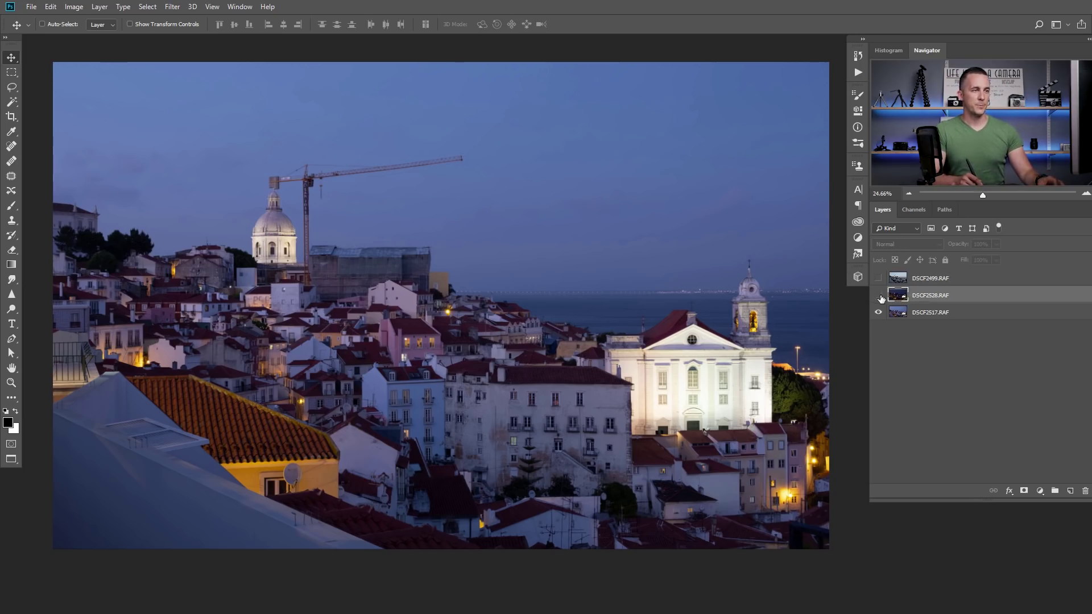
{"action": "left_click", "coordinate": [879, 296]}
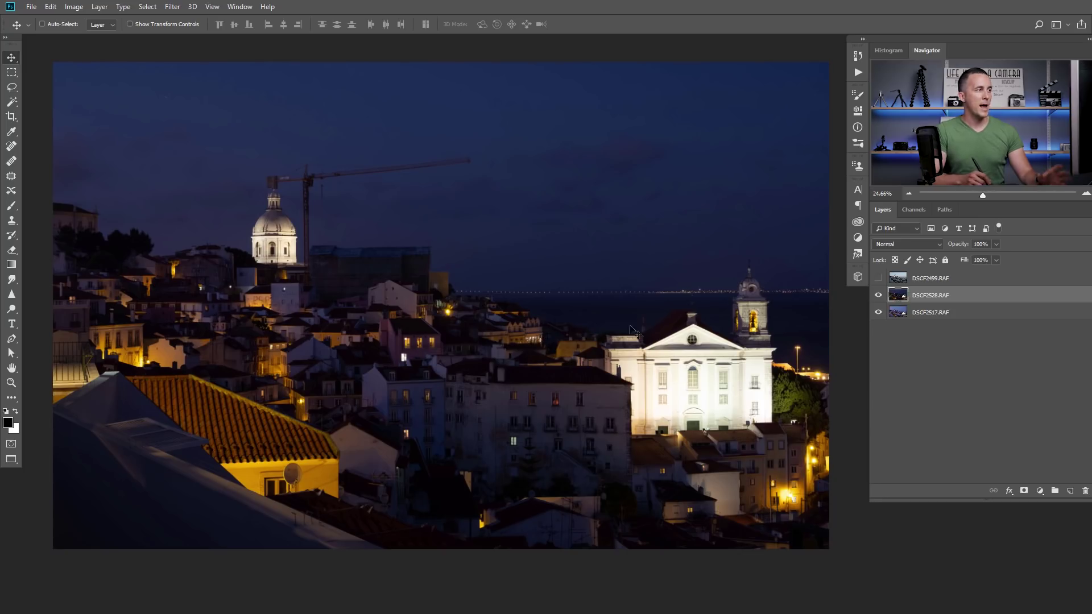
{"action": "left_click", "coordinate": [918, 247]}
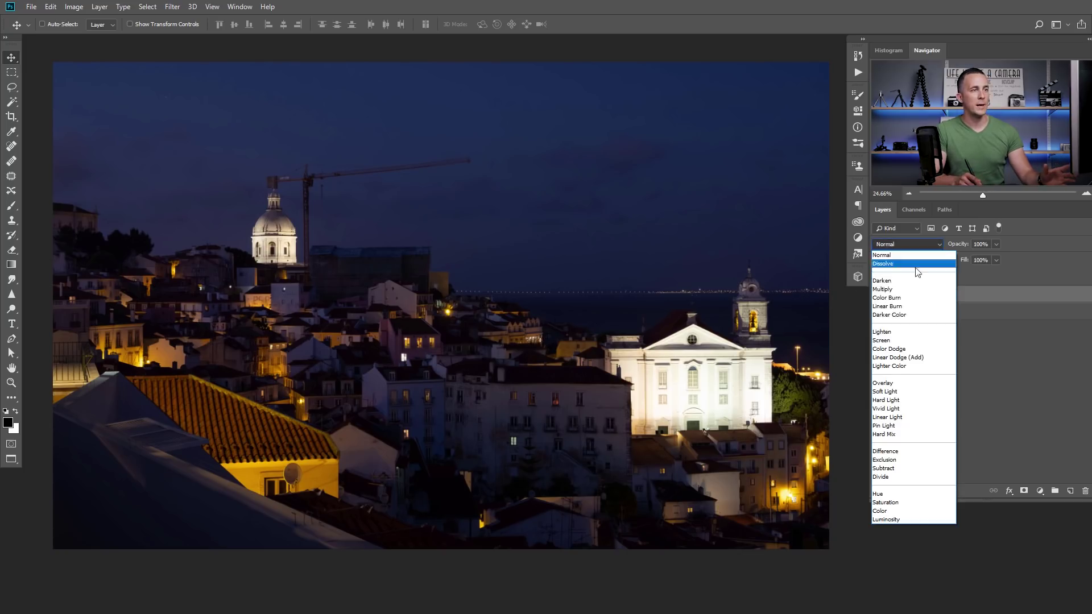
{"action": "left_click", "coordinate": [899, 332]}
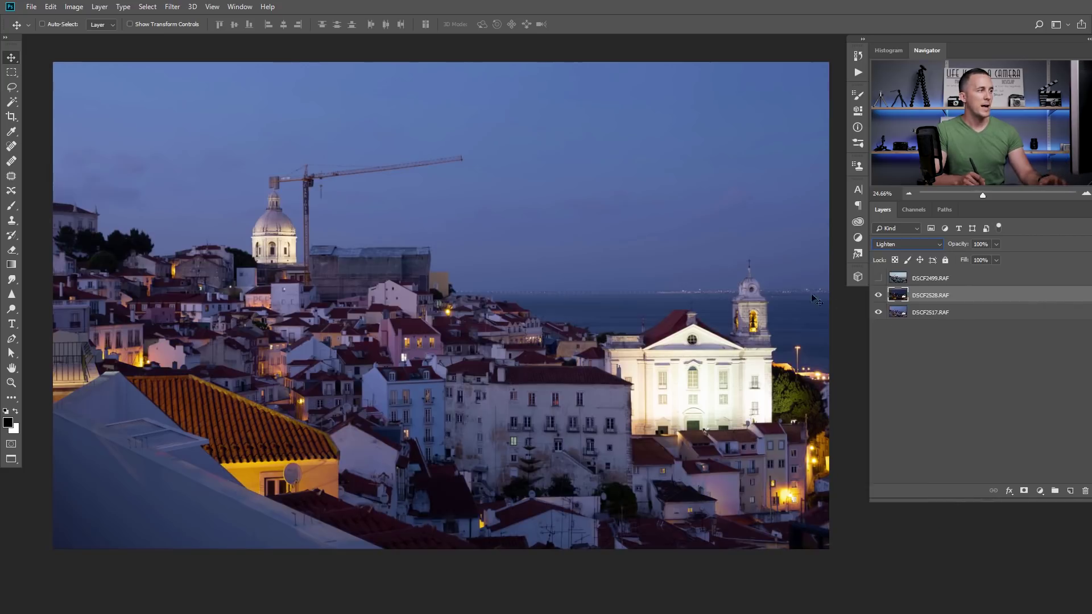
{"action": "left_click", "coordinate": [879, 296]}
{"action": "left_click", "coordinate": [878, 296]}
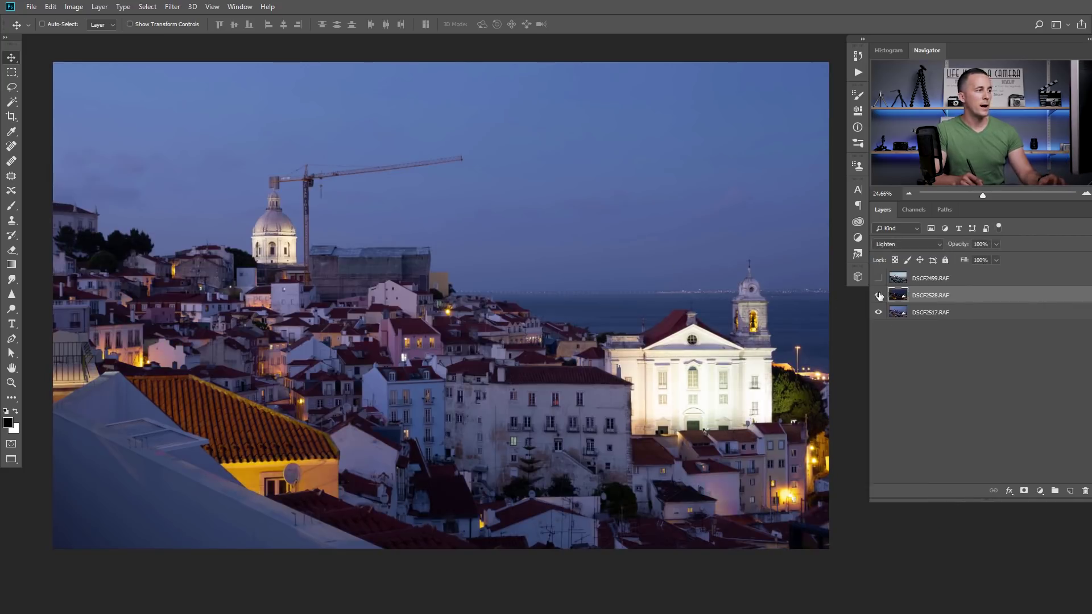
{"action": "left_click", "coordinate": [879, 295]}
{"action": "left_click", "coordinate": [878, 295]}
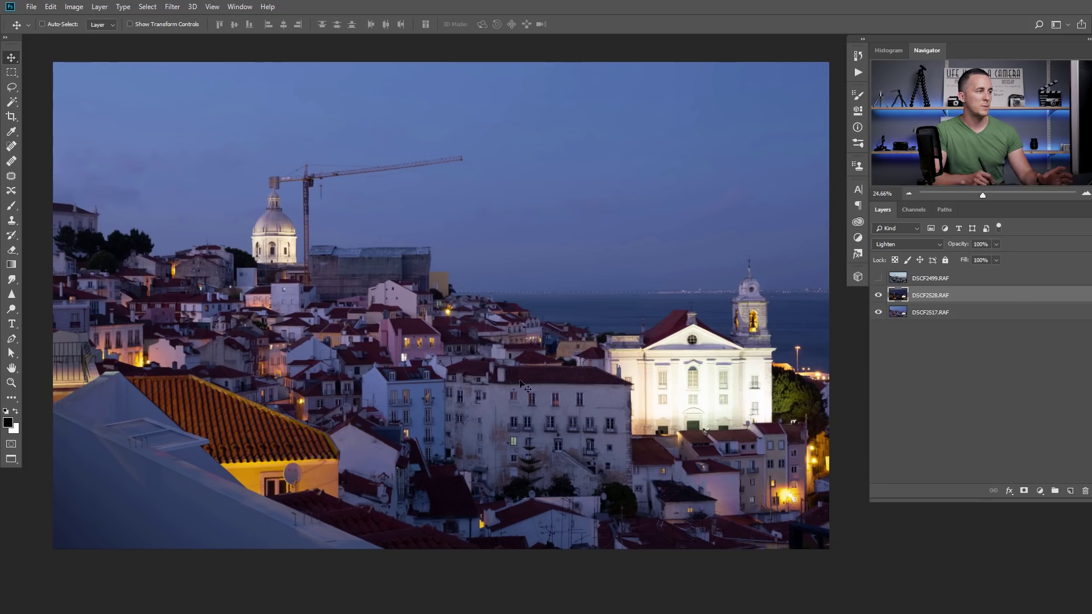
{"action": "left_click", "coordinate": [879, 295]}
{"action": "left_click", "coordinate": [878, 295]}
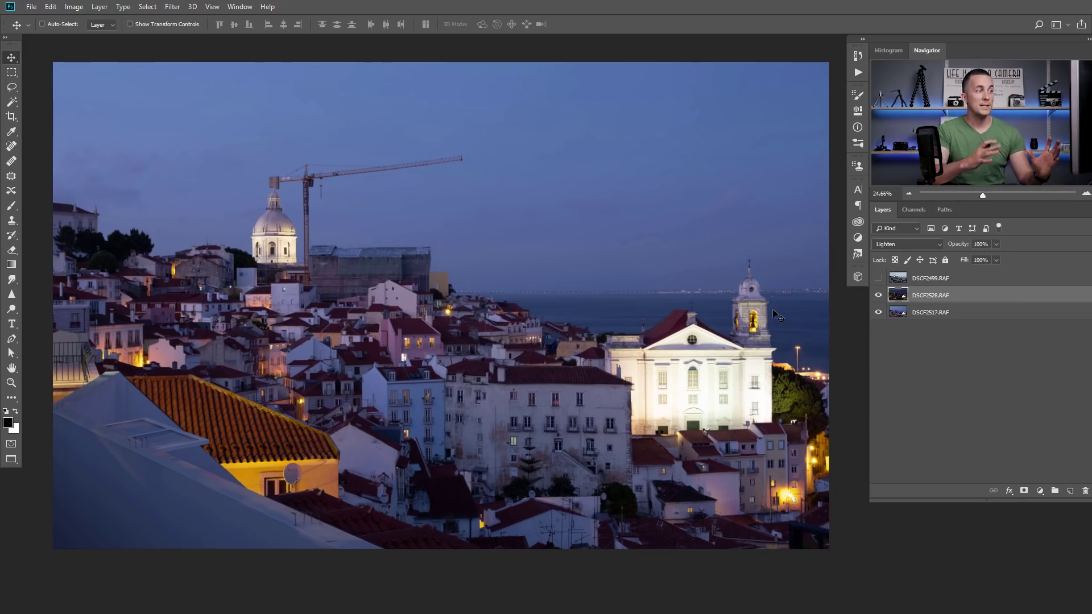
Show the DSCF2499.RAF layer and set its blend mode to Lighten.
{"action": "left_click", "coordinate": [904, 279]}
{"action": "left_click", "coordinate": [878, 278]}
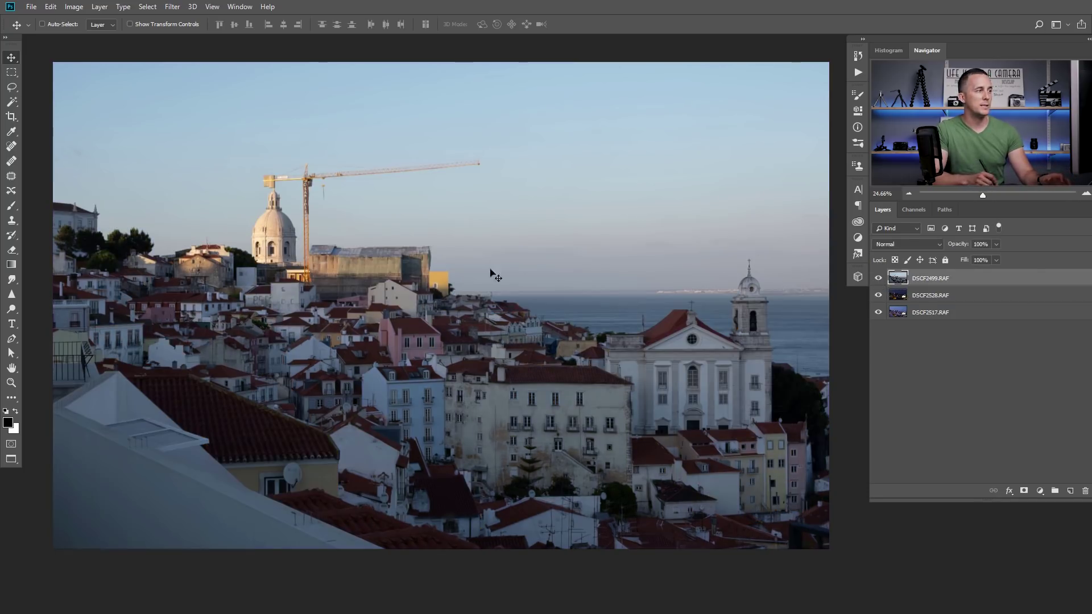
{"action": "left_click", "coordinate": [903, 245]}
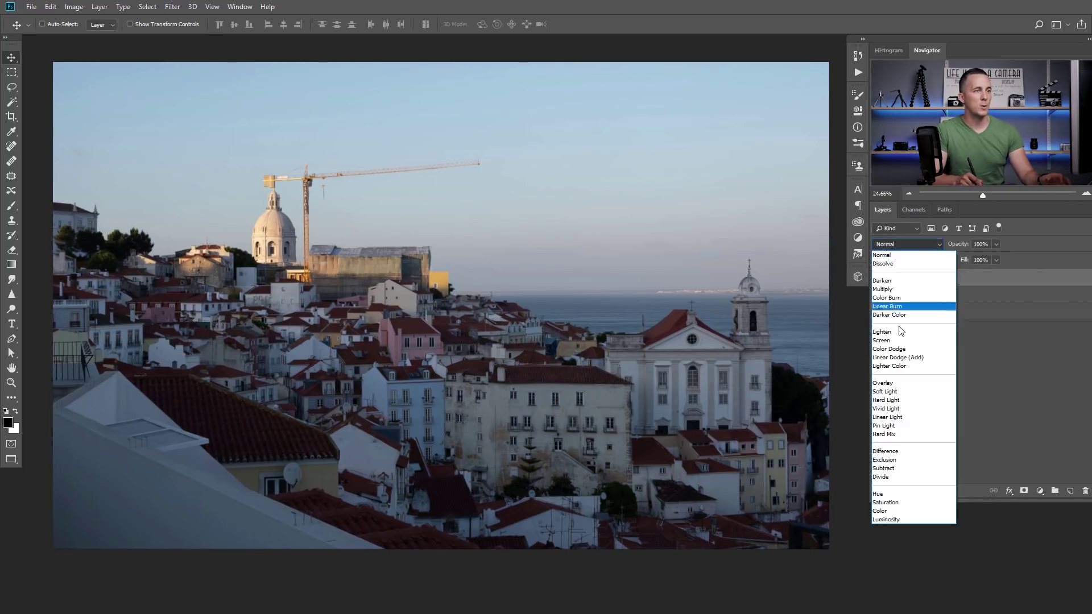
{"action": "left_click", "coordinate": [900, 335]}
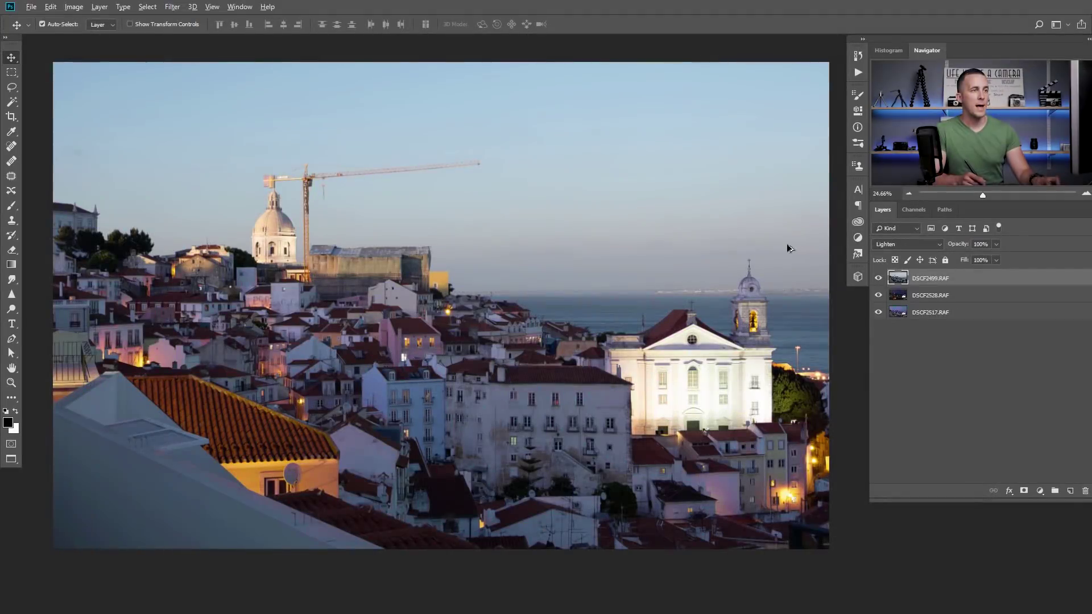
Stamp all visible layers into a new merged layer and hide the three RAF layers beneath it.
{"action": "key", "text": "ctrl+alt+shift+e"}
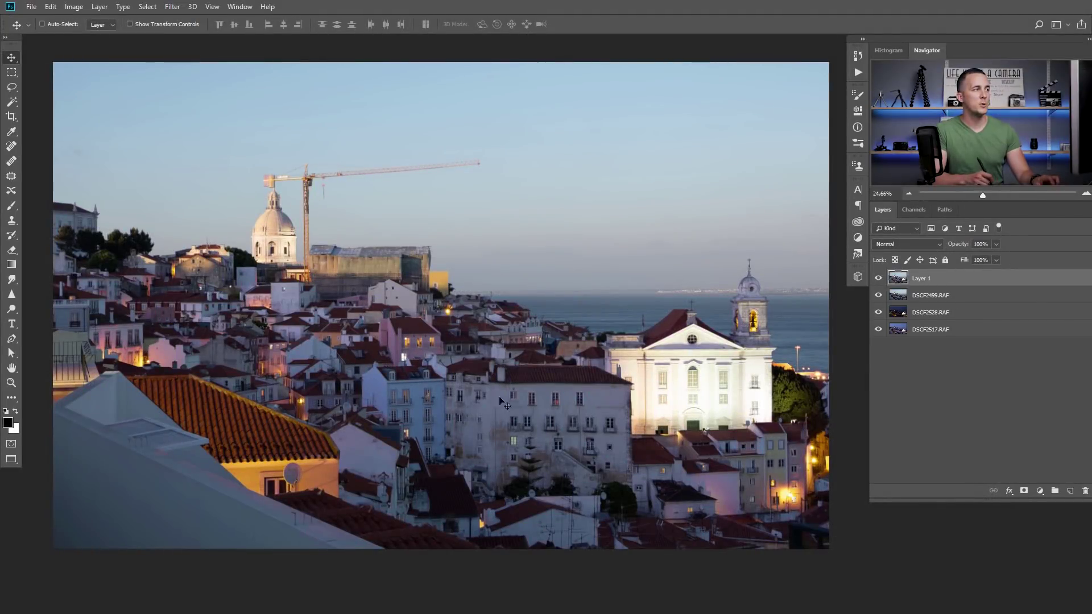
{"action": "left_click_drag", "start_coordinate": [878, 295], "coordinate": [878, 331]}
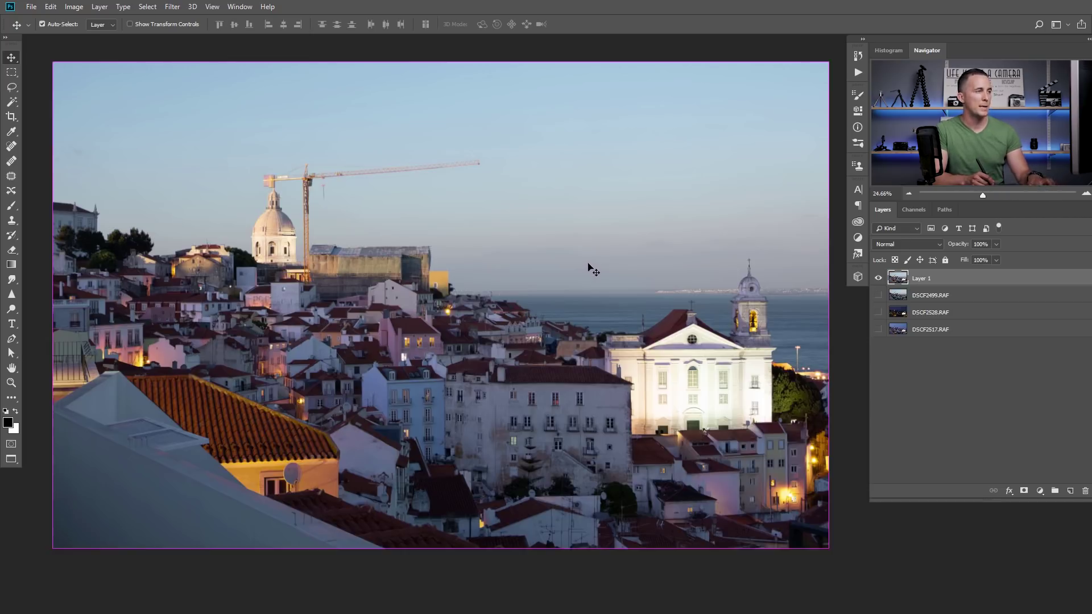
Paste the pink sunset beach photo as a new layer, flip it horizontally, and stretch its height to about 115% to cover the canvas.
{"action": "key", "text": "ctrl+v"}
{"action": "key", "text": "ctrl+t"}
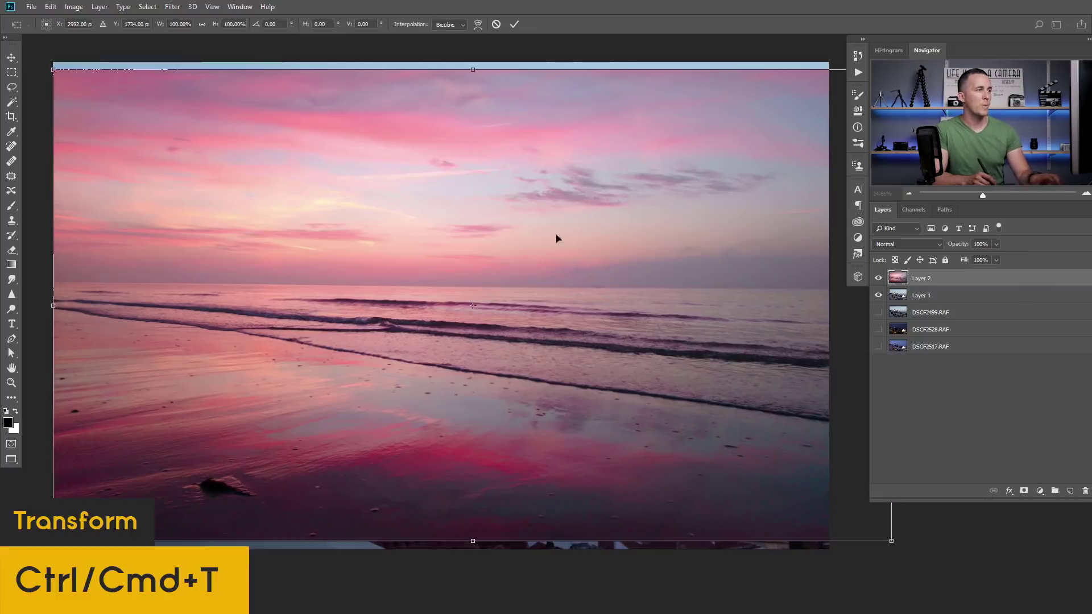
{"action": "right_click", "coordinate": [549, 232]}
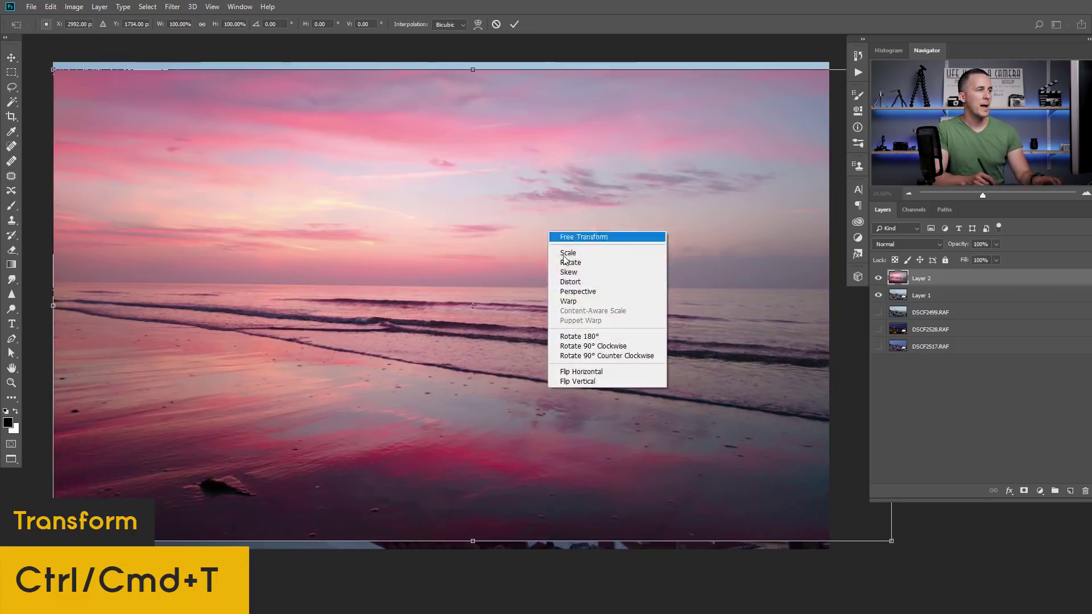
{"action": "left_click", "coordinate": [581, 372]}
{"action": "left_click_drag", "start_coordinate": [566, 307], "coordinate": [577, 291]}
{"action": "left_click_drag", "start_coordinate": [473, 534], "coordinate": [483, 607]}
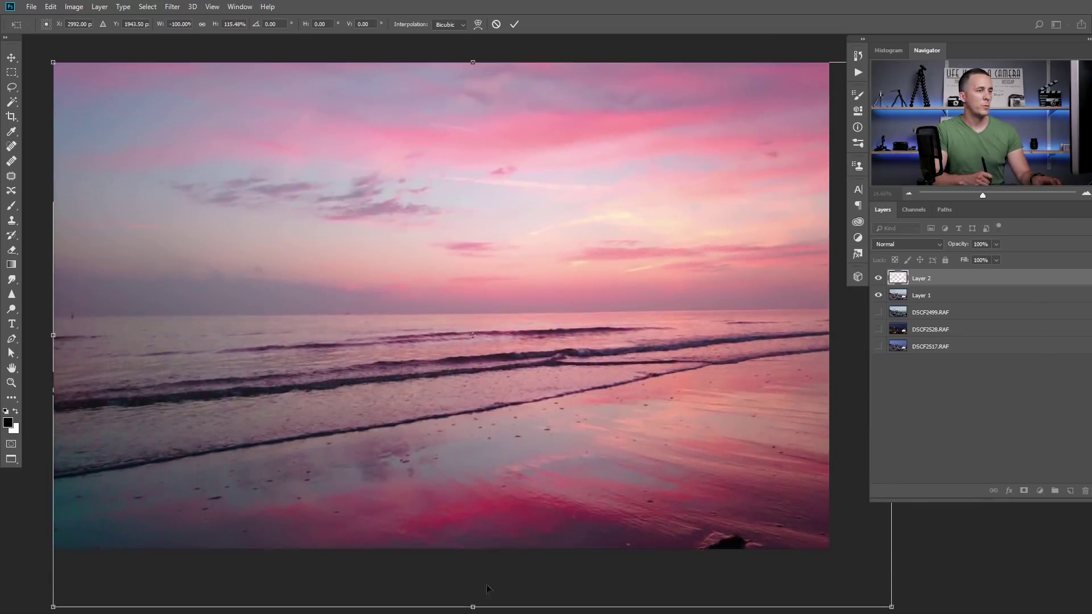
{"action": "key", "text": "Return"}
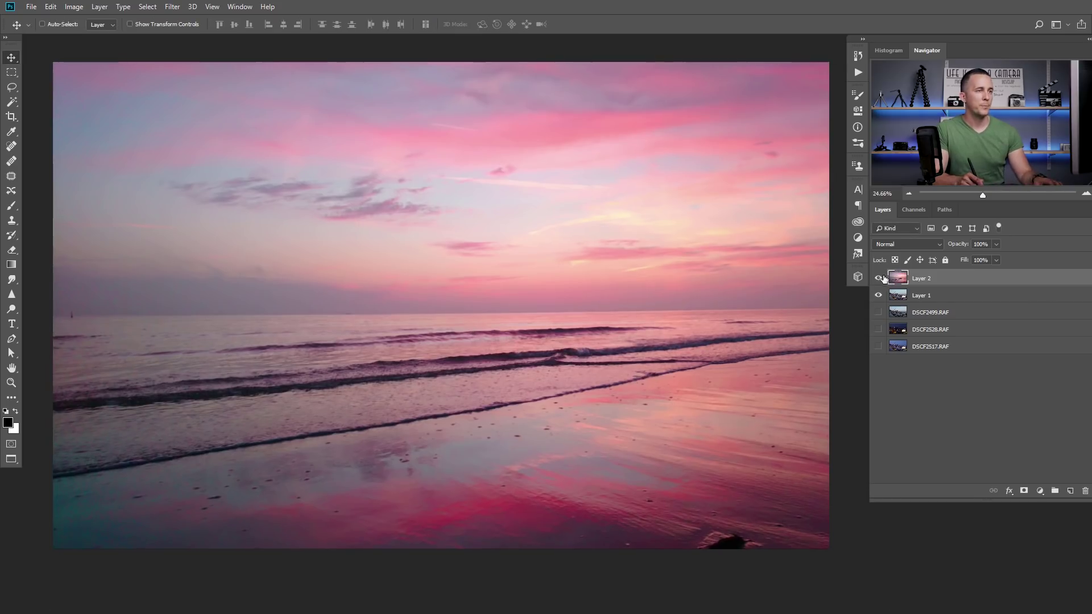
Hide the sunset layer and select the entire sky down to the horizon on Layer 1 with the Magic Wand at tolerance 20.
{"action": "left_click", "coordinate": [879, 279]}
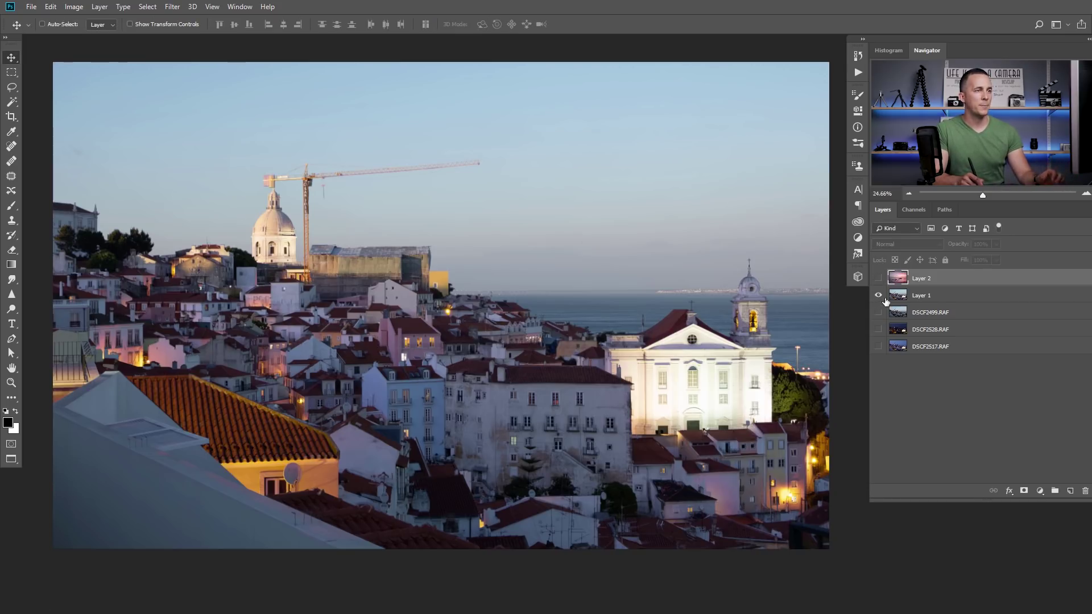
{"action": "left_click", "coordinate": [898, 298]}
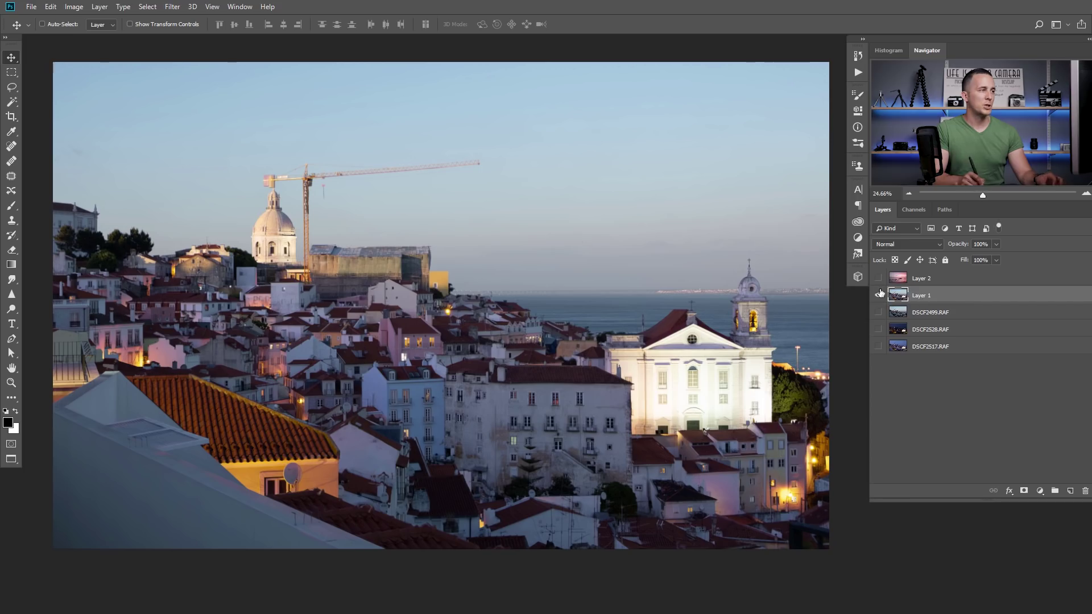
{"action": "left_click", "coordinate": [13, 102]}
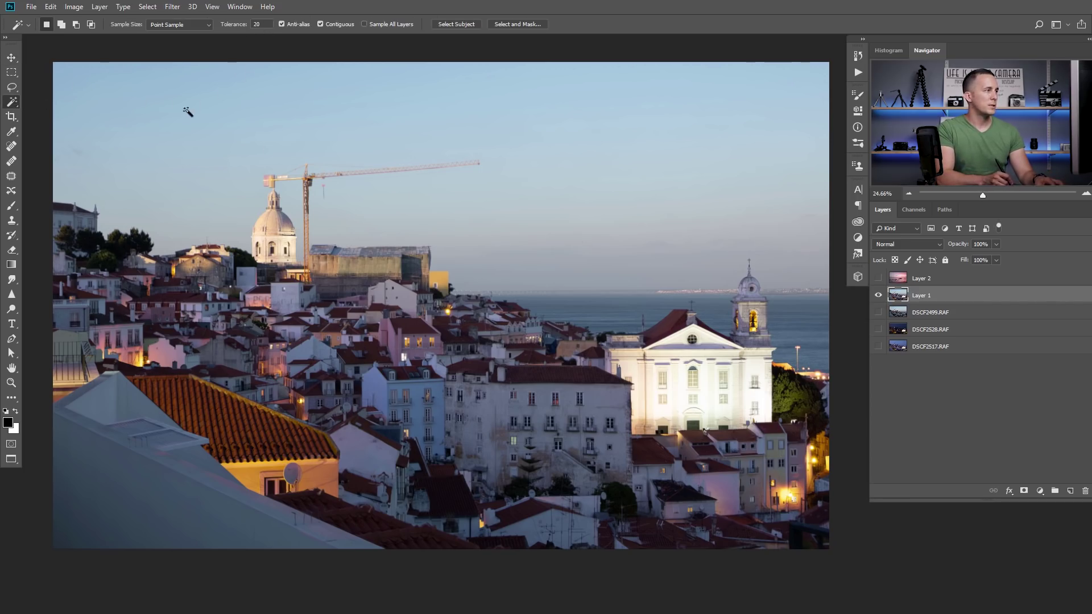
{"action": "left_click", "coordinate": [176, 142]}
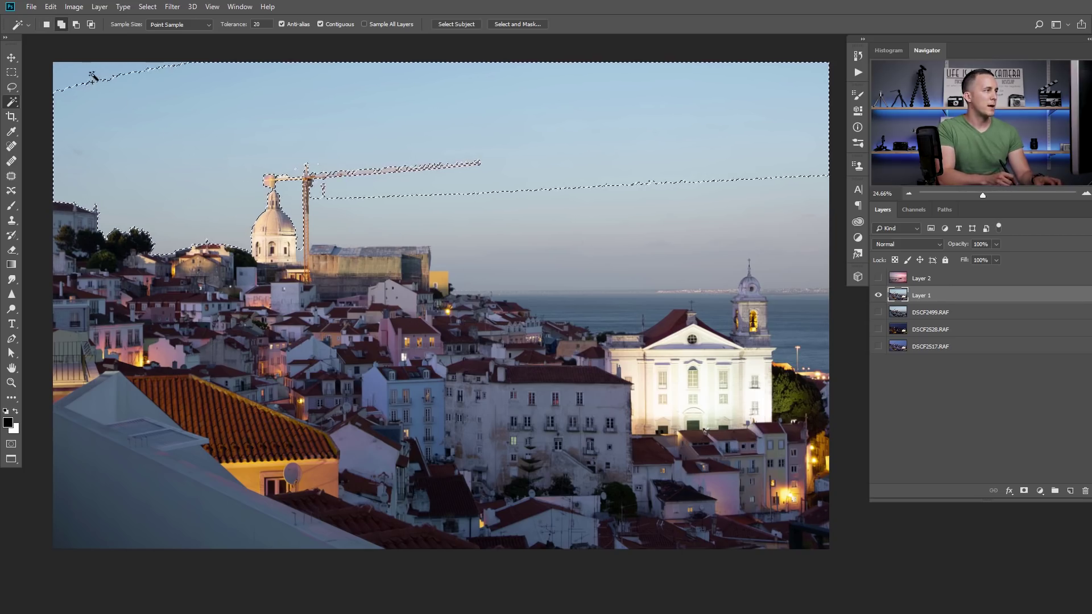
{"action": "left_click", "coordinate": [397, 237]}
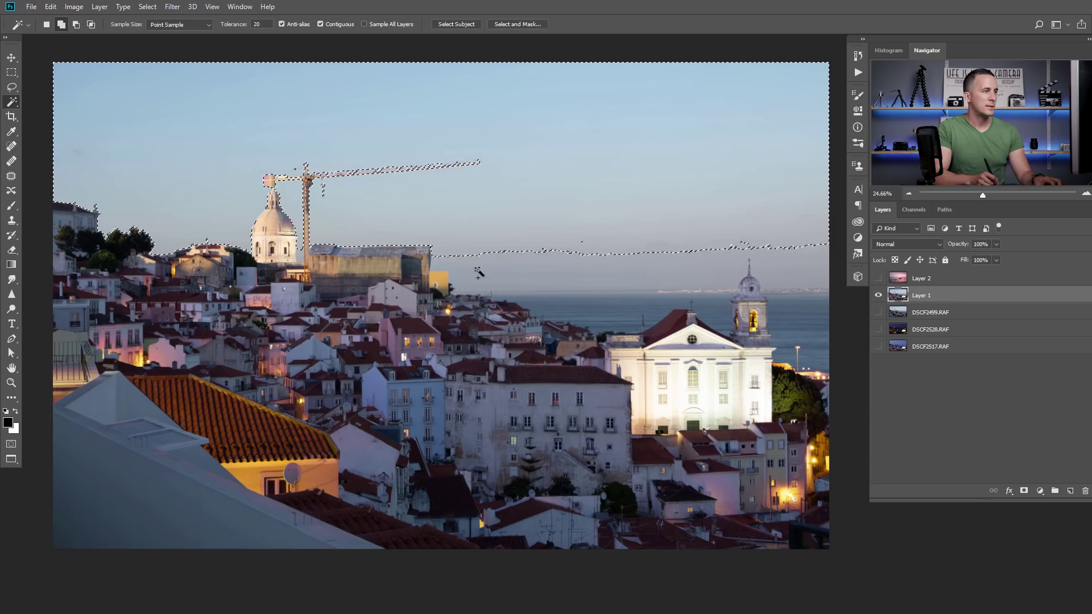
{"action": "left_click", "coordinate": [800, 270]}
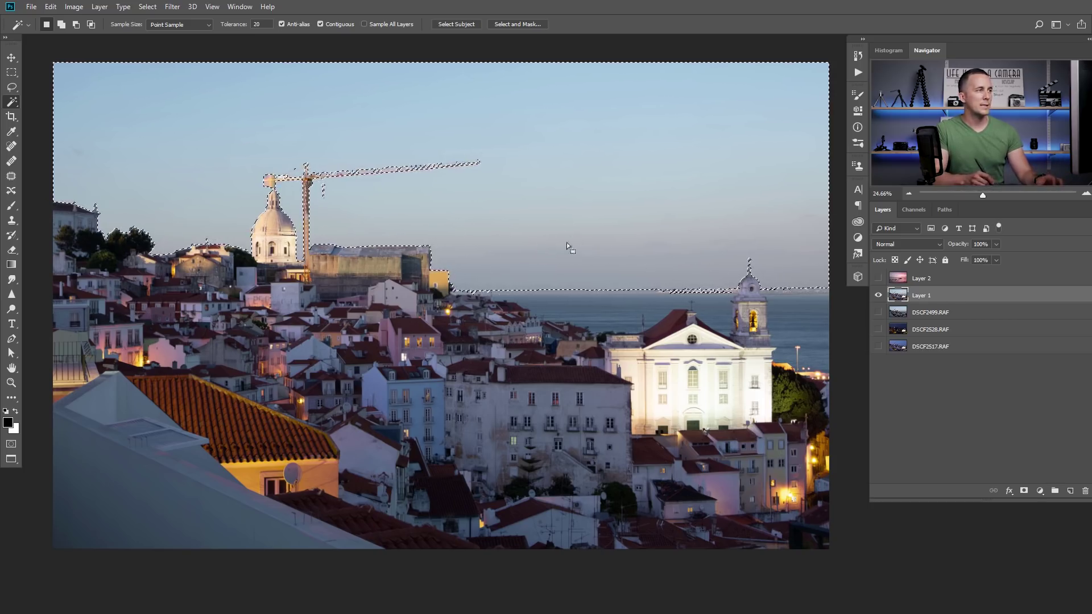
Show the sunset layer, mask it with the sky selection, and rename it Sky.
{"action": "left_click", "coordinate": [878, 278]}
{"action": "left_click", "coordinate": [893, 284]}
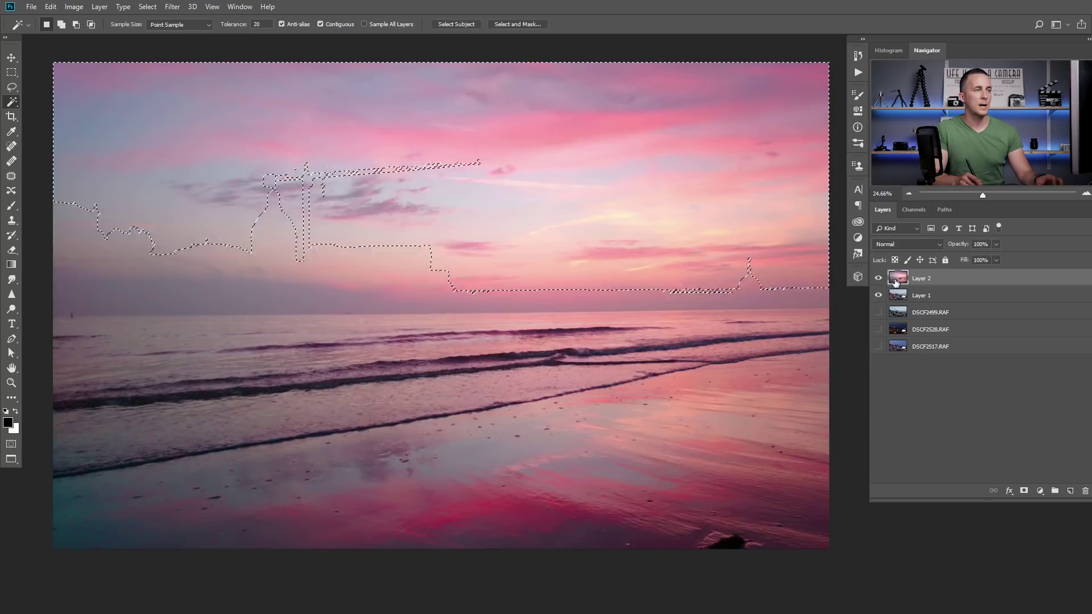
{"action": "left_click", "coordinate": [1027, 492]}
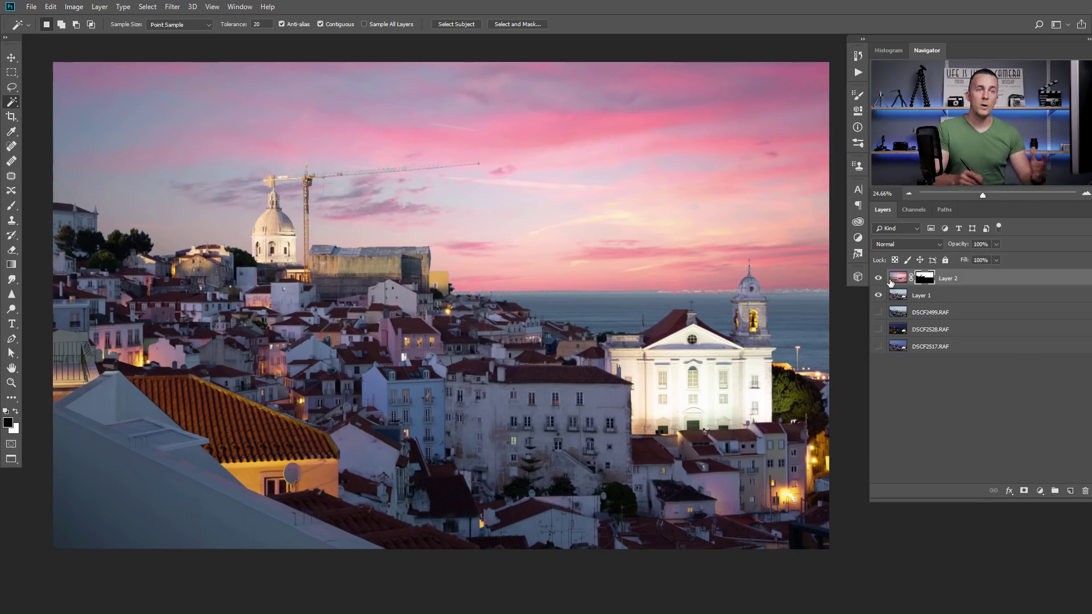
{"action": "double_click", "coordinate": [948, 279]}
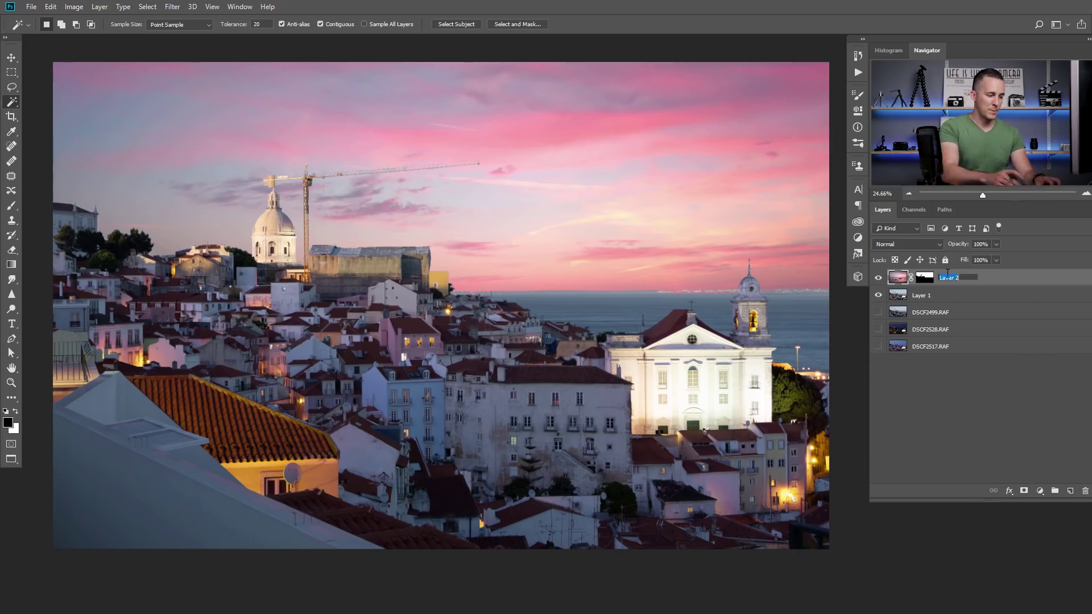
{"action": "type", "text": "Sky"}
{"action": "key", "text": "Return"}
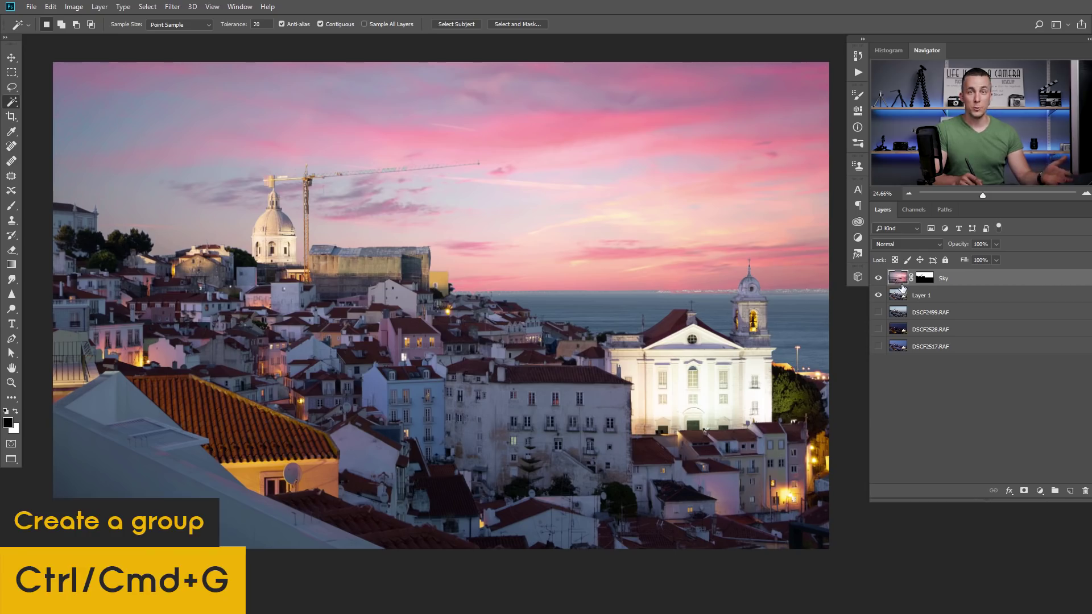
Group the Sky layer and fade the sunset near the horizon with a vertical black-to-white gradient on a new group mask.
{"action": "key", "text": "ctrl+g"}
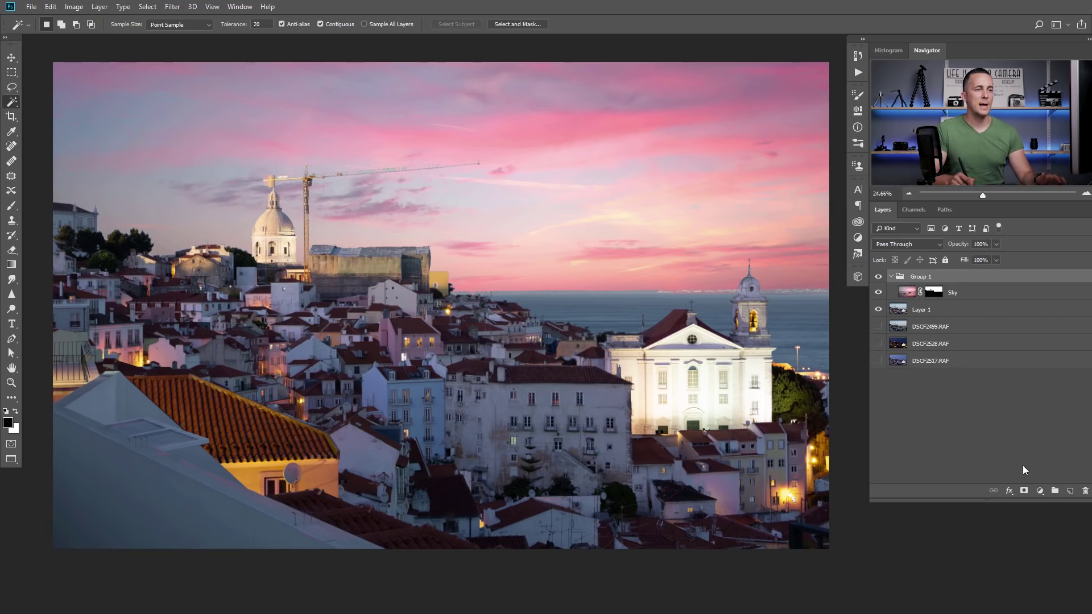
{"action": "left_click", "coordinate": [1024, 492]}
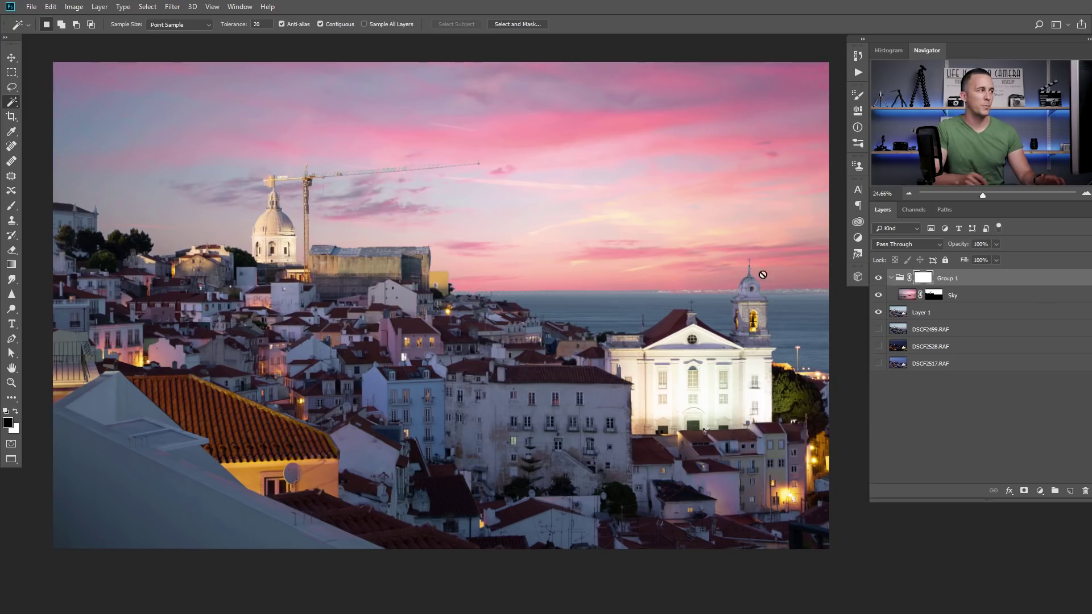
{"action": "left_click", "coordinate": [11, 265]}
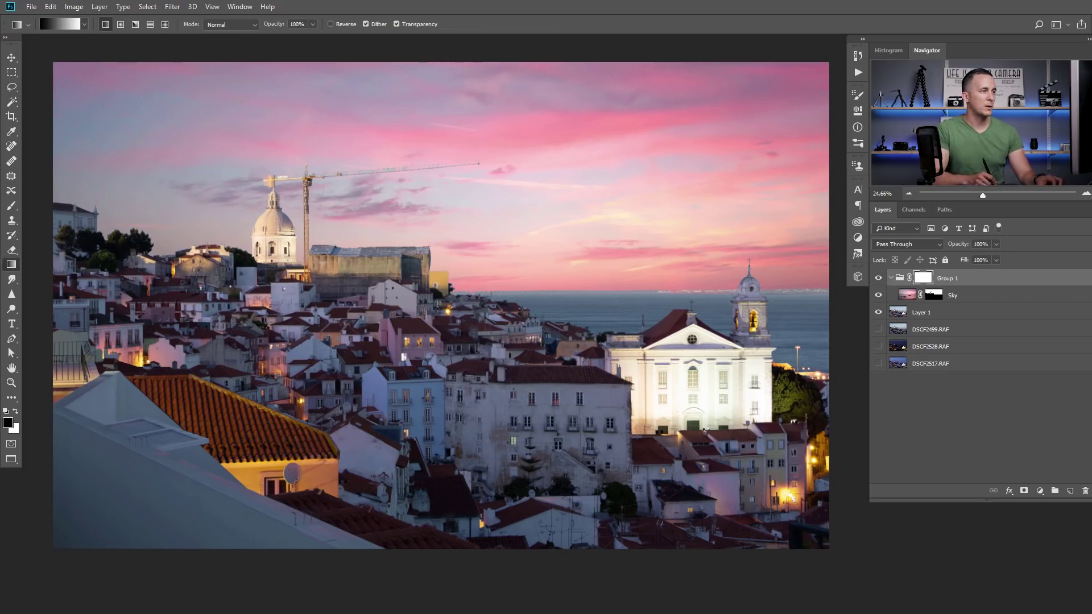
{"action": "left_click_drag", "start_coordinate": [520, 310], "coordinate": [517, 180]}
{"action": "left_click_drag", "start_coordinate": [510, 307], "coordinate": [504, 177]}
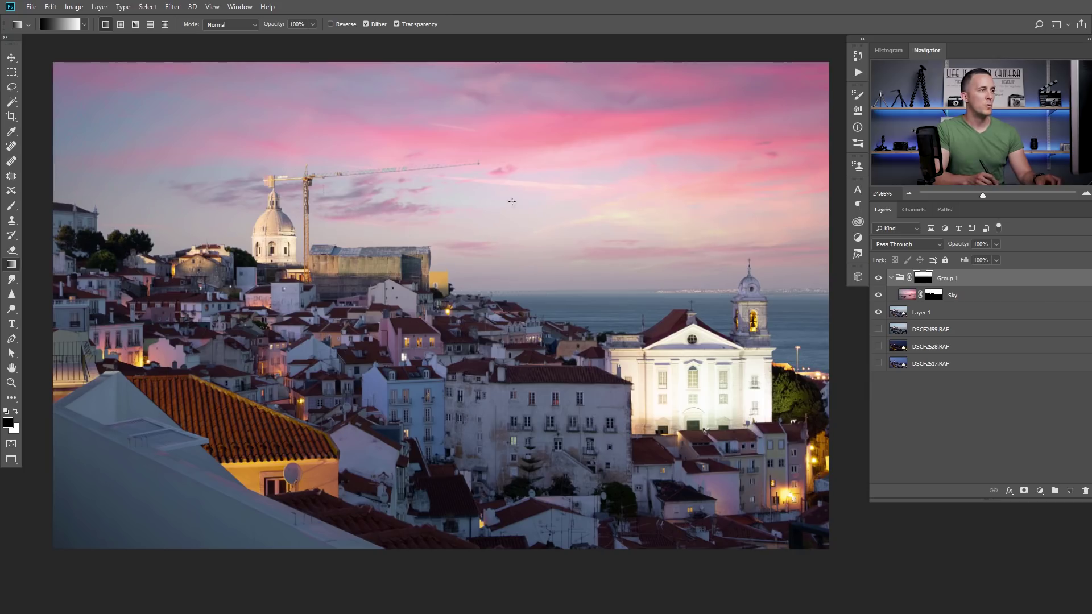
Redraw the group mask's vertical gradient from the horizon upward to fade the sunset over a taller area.
{"action": "left_click_drag", "start_coordinate": [545, 296], "coordinate": [545, 215]}
{"action": "left_click_drag", "start_coordinate": [550, 303], "coordinate": [548, 171]}
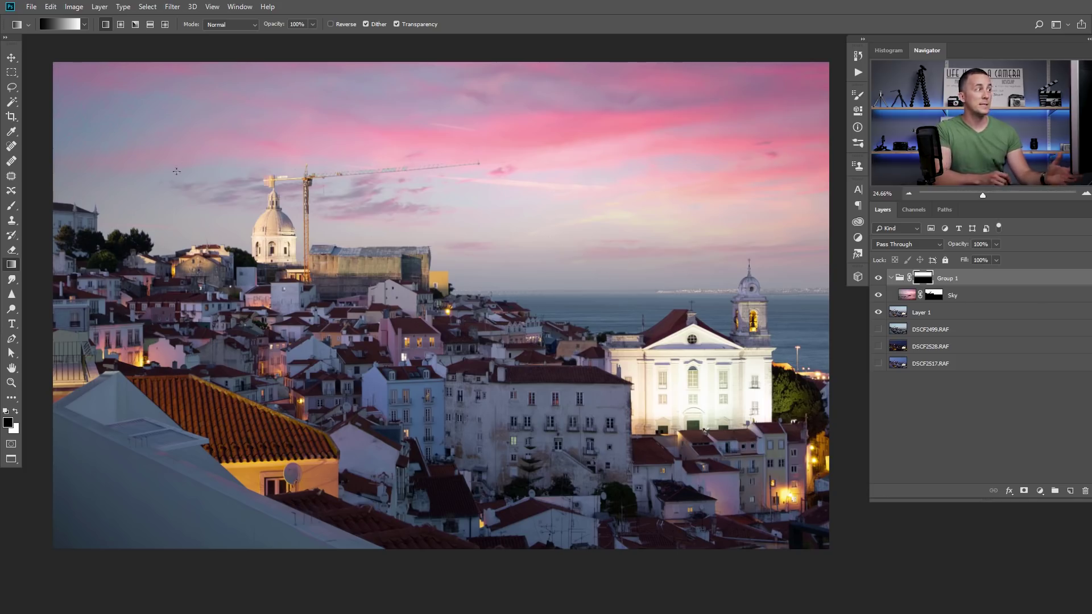
Add a Color Balance adjustment above the Sky layer with midtones at -51 toward cyan and about +28 toward blue.
{"action": "left_click", "coordinate": [906, 295]}
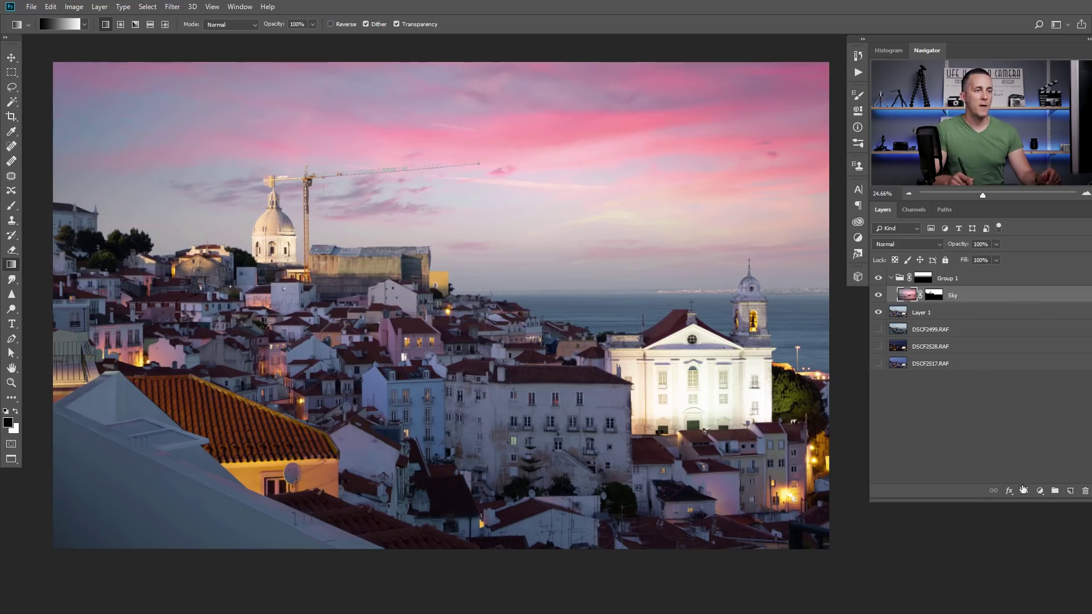
{"action": "left_click", "coordinate": [1041, 492]}
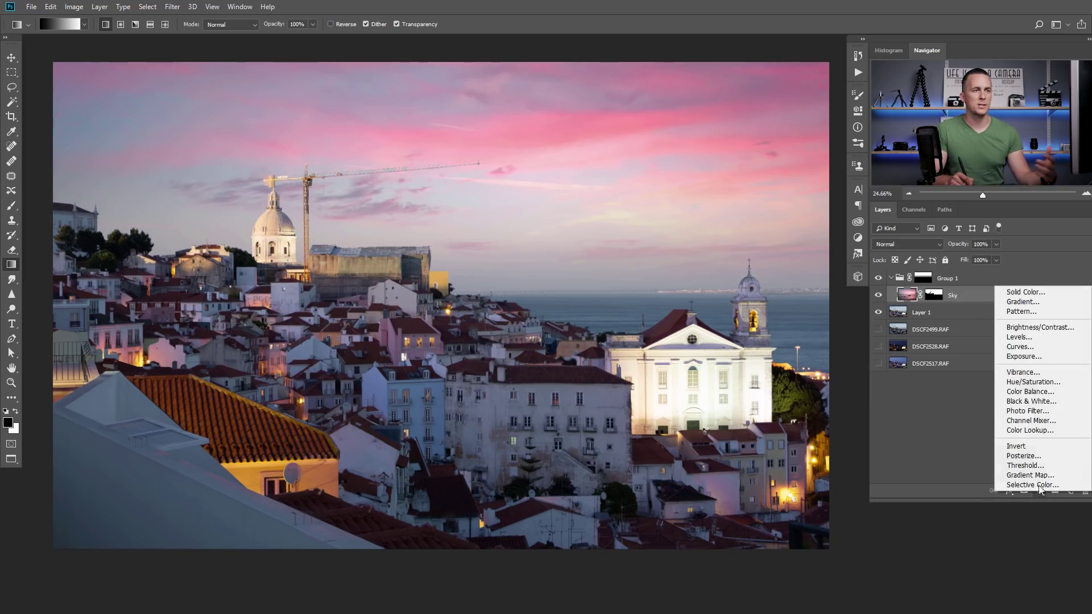
{"action": "left_click", "coordinate": [1032, 391]}
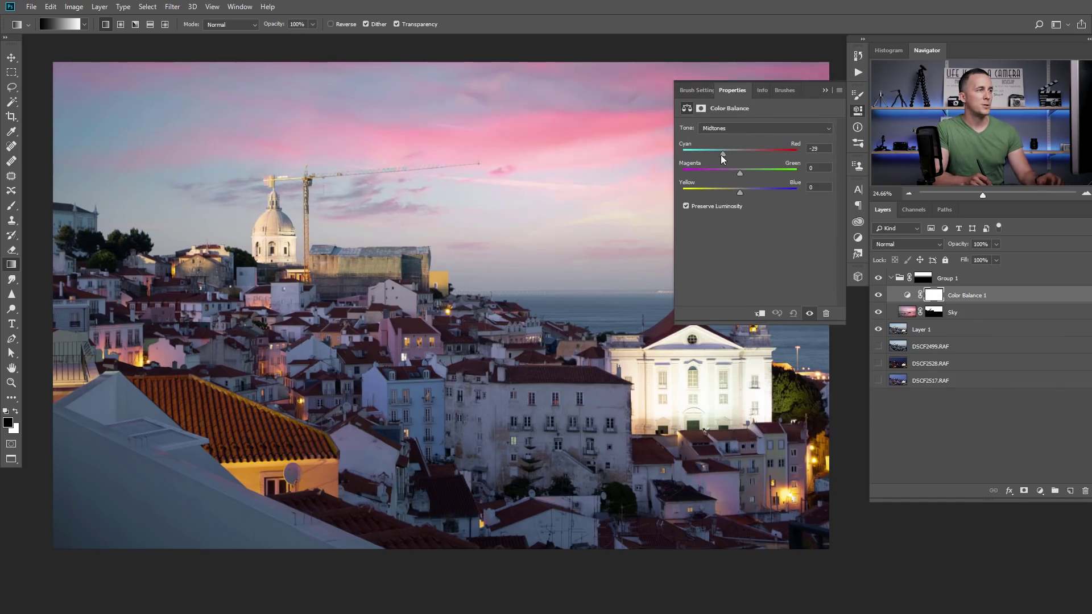
{"action": "left_click_drag", "start_coordinate": [721, 154], "coordinate": [710, 155]}
{"action": "left_click_drag", "start_coordinate": [740, 190], "coordinate": [762, 190]}
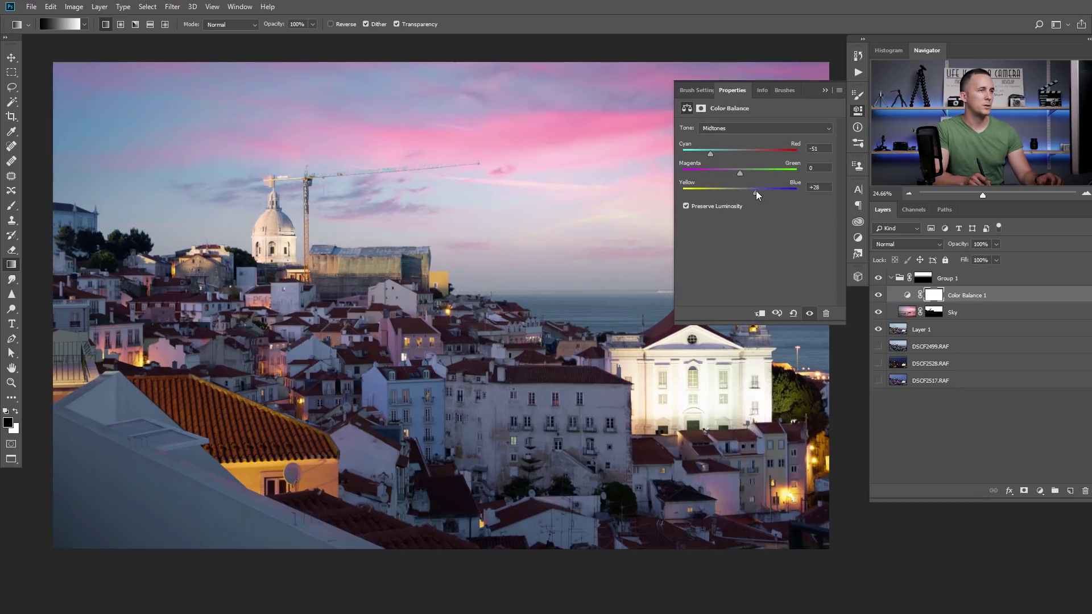
{"action": "left_click", "coordinate": [825, 91]}
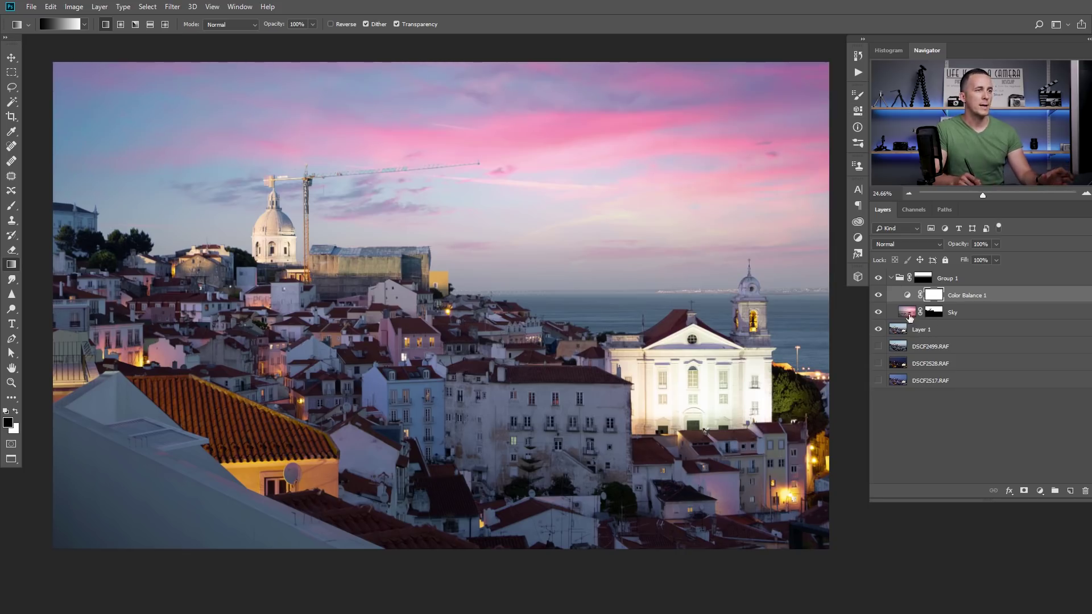
Lower the Sky layer's opacity to 80%.
{"action": "left_click", "coordinate": [914, 313]}
{"action": "left_click_drag", "start_coordinate": [961, 249], "coordinate": [951, 249]}
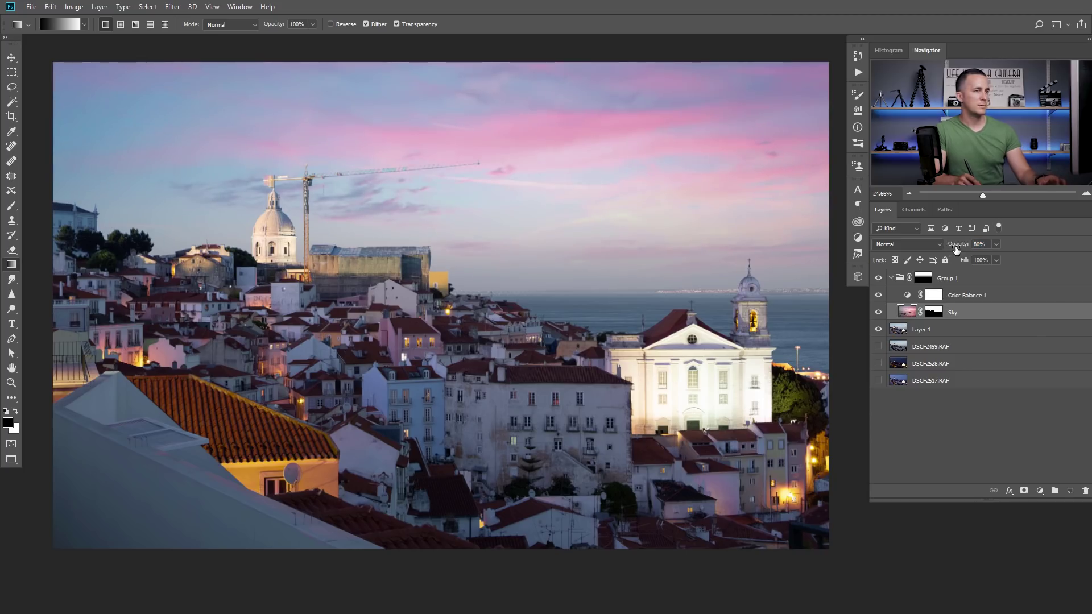
Stamp all visible layers into a new layer above Group 1, and set its Camera Raw contrast to +10 and shadows to +8.
{"action": "left_click", "coordinate": [908, 279]}
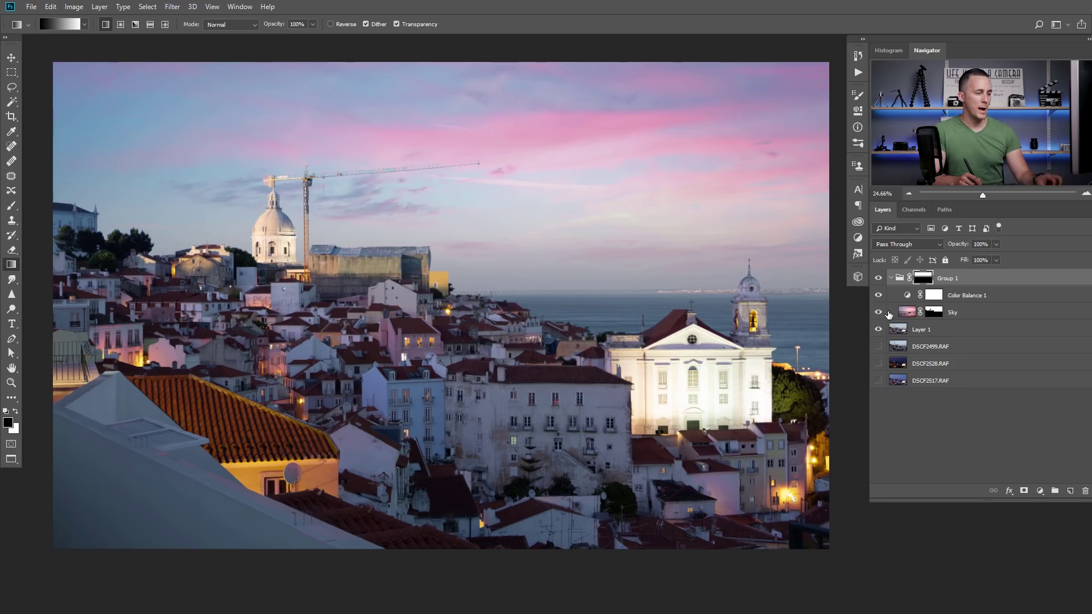
{"action": "key", "text": "ctrl+alt+shift+e"}
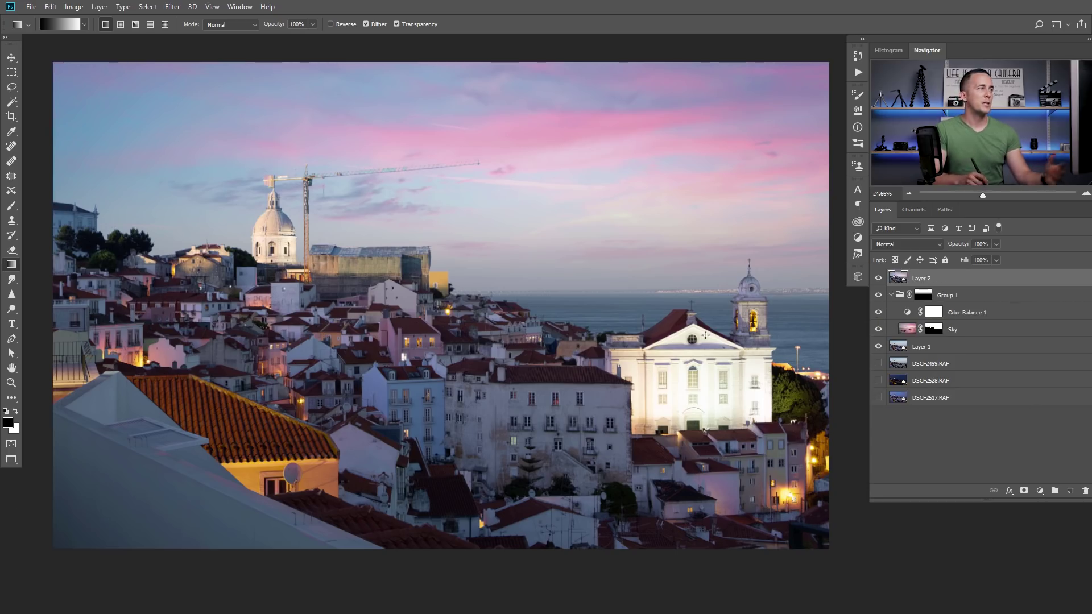
{"action": "left_click", "coordinate": [172, 7]}
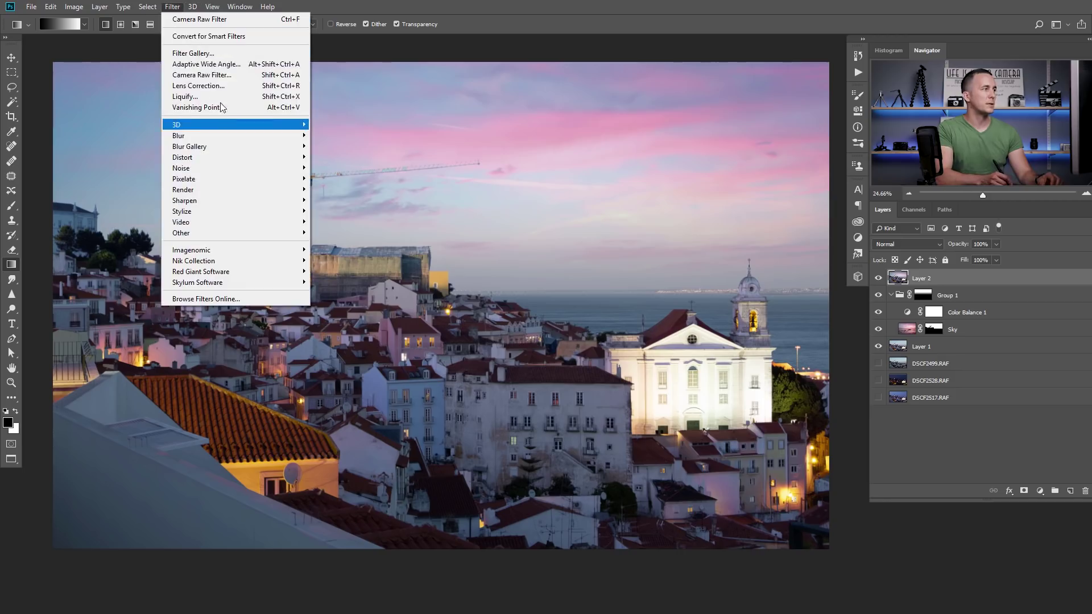
{"action": "left_click", "coordinate": [206, 76]}
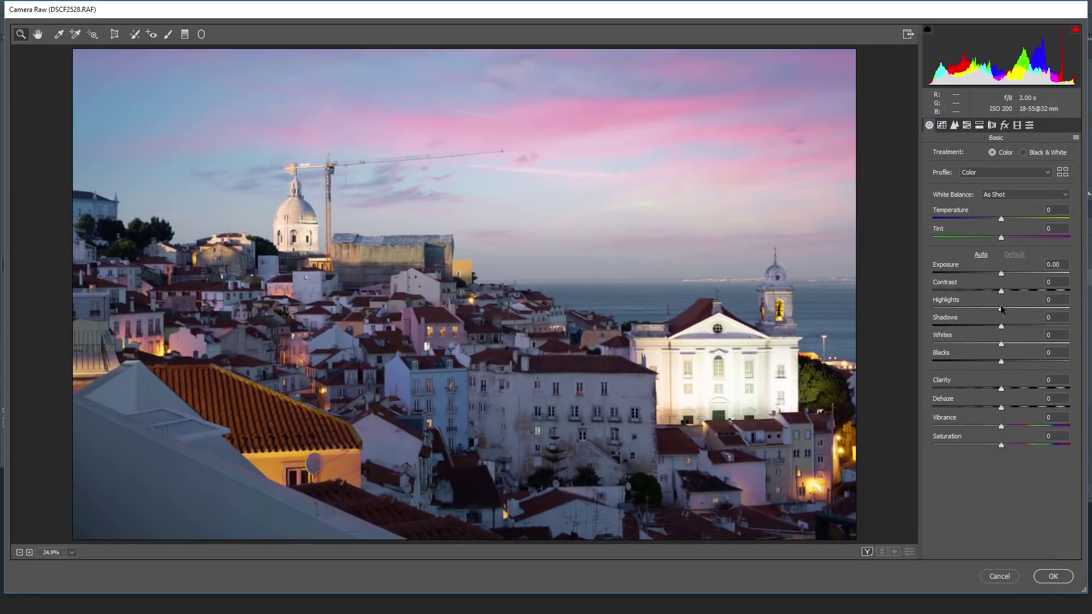
{"action": "left_click_drag", "start_coordinate": [1002, 293], "coordinate": [1008, 326]}
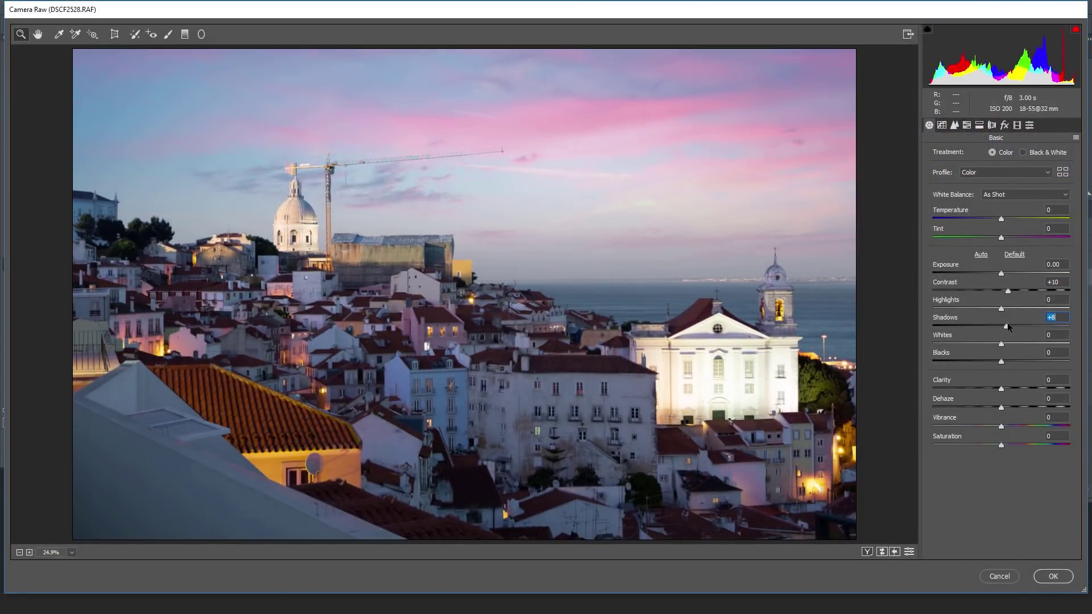
Add a Camera Raw post-crop vignette with amount -15 and feather 60.
{"action": "left_click", "coordinate": [1004, 126]}
{"action": "left_click_drag", "start_coordinate": [1002, 273], "coordinate": [990, 273]}
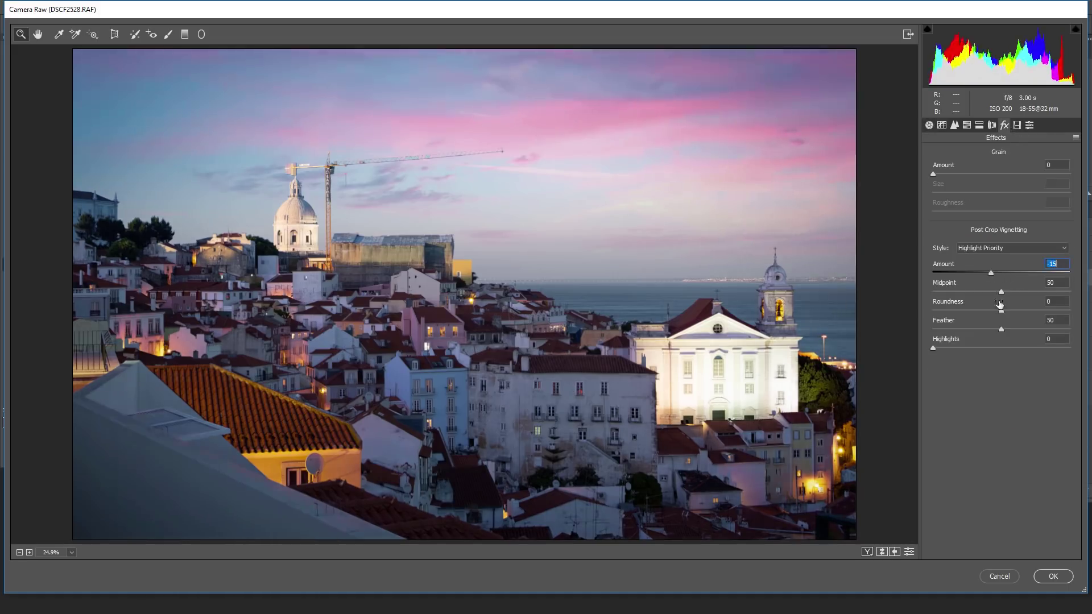
{"action": "left_click_drag", "start_coordinate": [1001, 330], "coordinate": [1015, 328]}
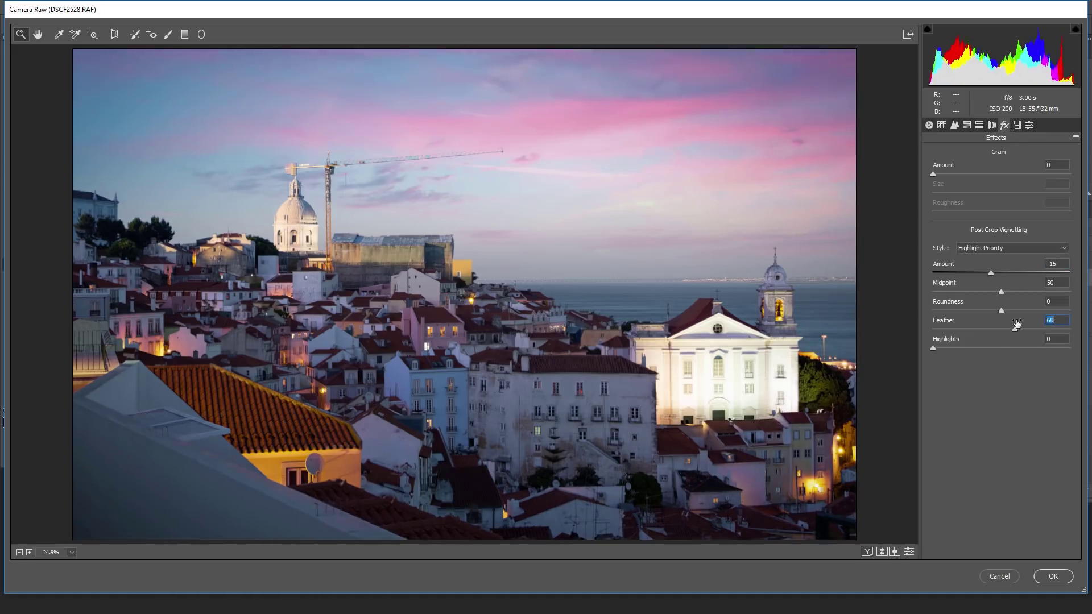
Split-tone the shadows with hue 219 and saturation about 19, and give the highlights a slight tint.
{"action": "left_click", "coordinate": [979, 126]}
{"action": "left_click", "coordinate": [1017, 258]}
{"action": "left_click_drag", "start_coordinate": [933, 278], "coordinate": [954, 278]}
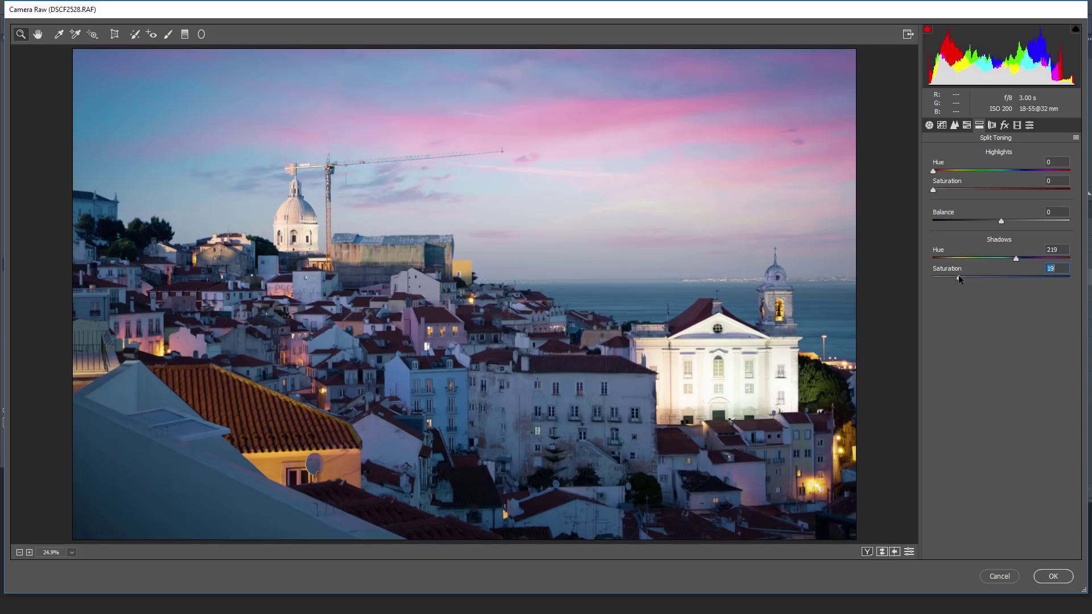
{"action": "left_click_drag", "start_coordinate": [934, 171], "coordinate": [945, 191]}
{"action": "left_click", "coordinate": [957, 278]}
Adjust the sharpening, and set Blacks to -3, Clarity to +3, Dehaze to +3, Vibrance to +5 and Saturation to -3.
{"action": "left_click", "coordinate": [954, 125]}
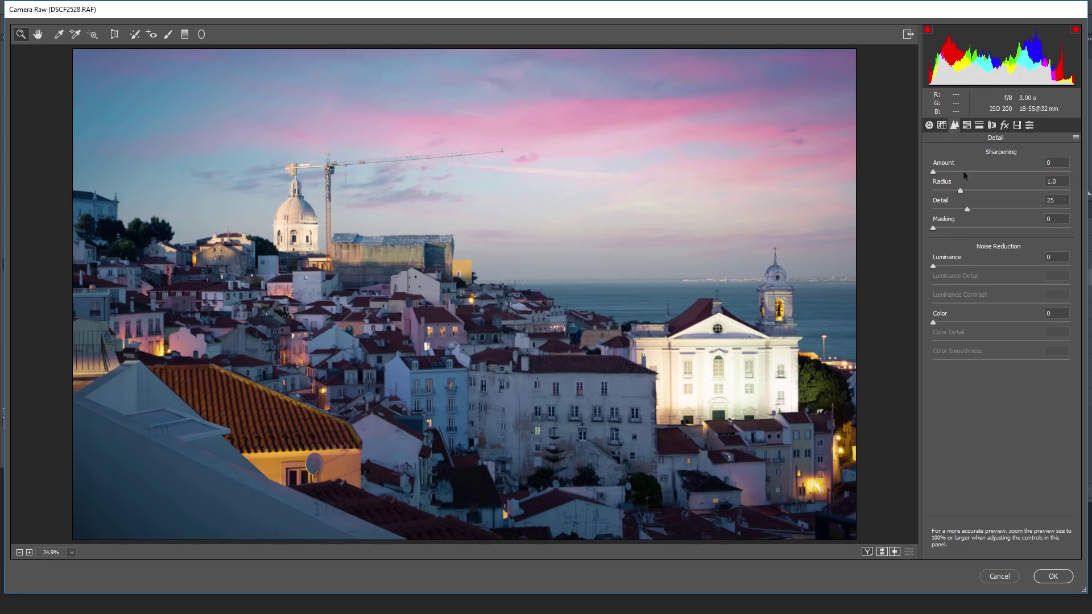
{"action": "left_click_drag", "start_coordinate": [964, 188], "coordinate": [952, 191]}
{"action": "key", "text": "ctrl+alt+1"}
{"action": "left_click_drag", "start_coordinate": [1002, 427], "coordinate": [997, 446]}
{"action": "left_click_drag", "start_coordinate": [1002, 408], "coordinate": [1002, 371]}
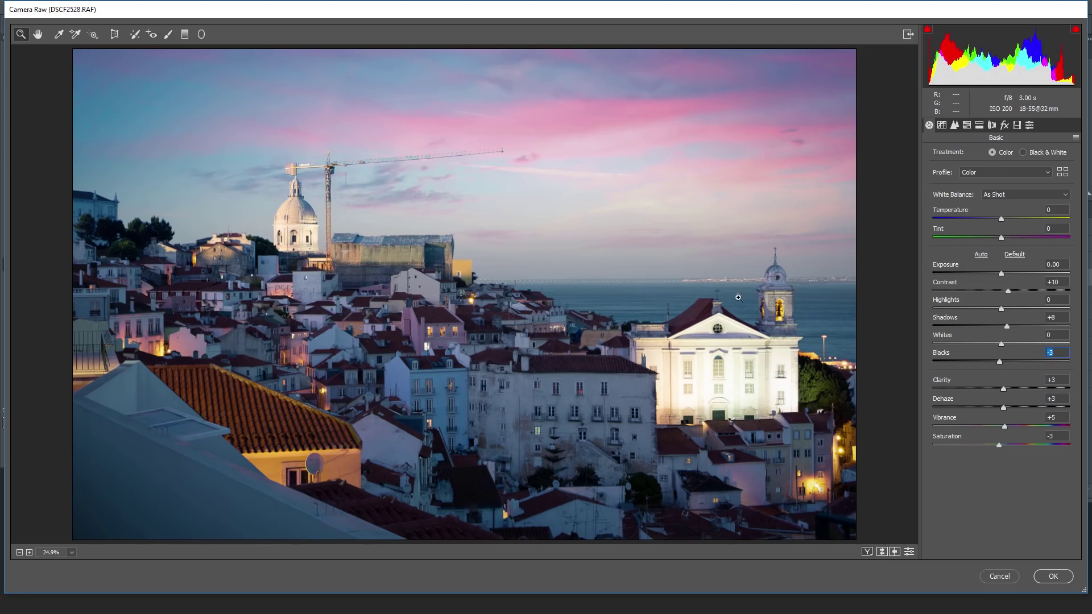
Compare the image before and after the Camera Raw edits and apply the filter.
{"action": "key", "text": "p"}
{"action": "key", "text": "p"}
{"action": "key", "text": "p"}
{"action": "key", "text": "p"}
{"action": "left_click", "coordinate": [1053, 576]}
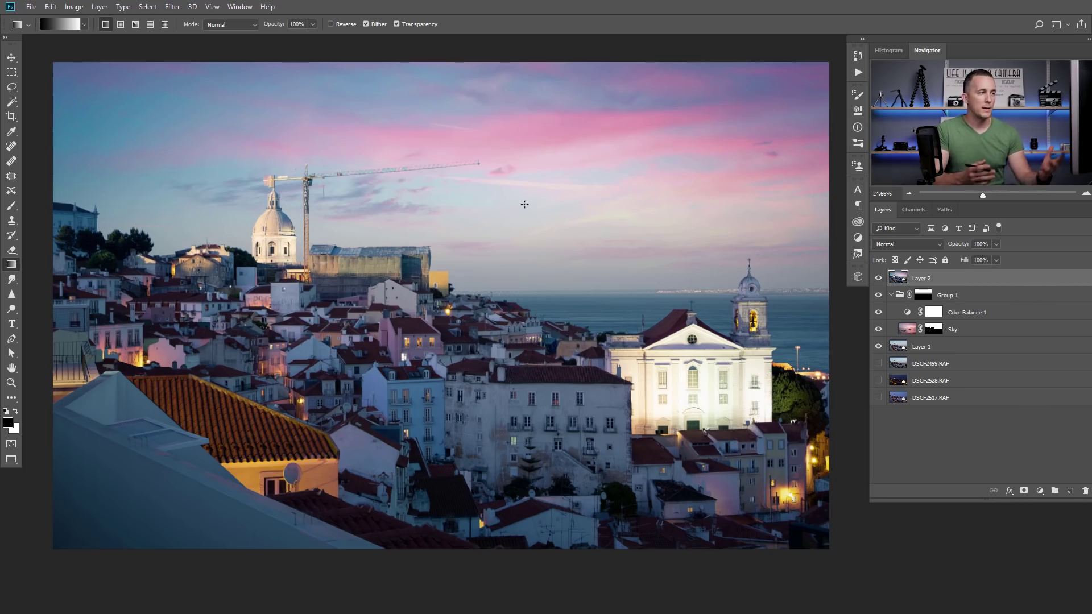
Compare the original DSCF2499.RAF exposure on its own with the finished composite by repeatedly isolating that layer.
{"action": "left_click", "coordinate": [899, 363]}
{"action": "left_click", "coordinate": [878, 363]}
{"action": "left_click", "coordinate": [910, 244]}
{"action": "left_click", "coordinate": [893, 251]}
{"action": "left_click", "coordinate": [878, 363], "text": "alt"}
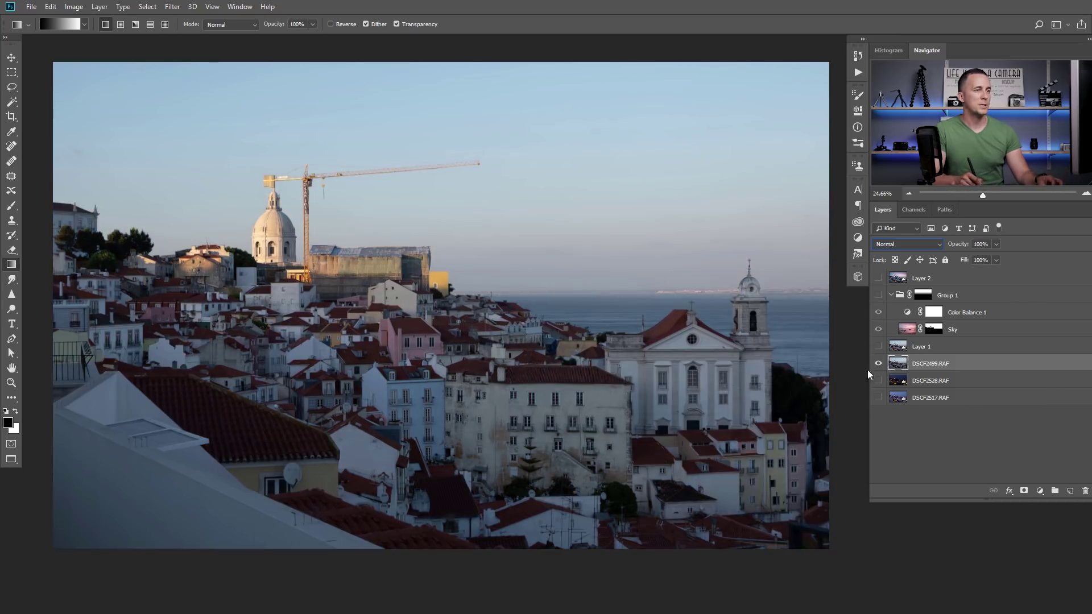
{"action": "left_click", "coordinate": [878, 364], "text": "alt"}
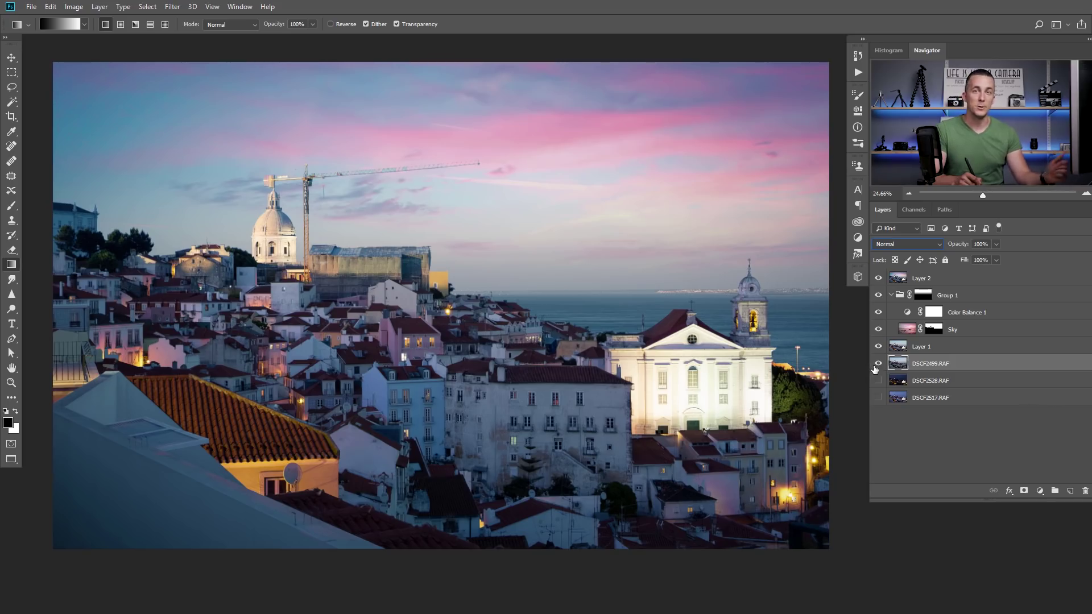
{"action": "left_click", "coordinate": [879, 364], "text": "alt"}
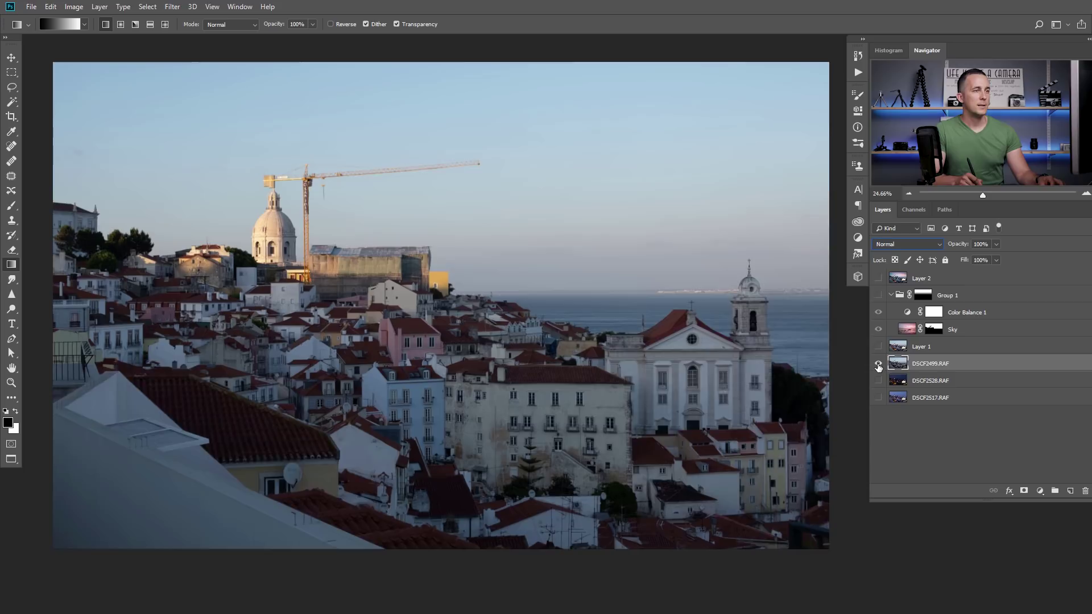
{"action": "left_click", "coordinate": [878, 364], "text": "alt"}
{"action": "left_click", "coordinate": [879, 364], "text": "alt"}
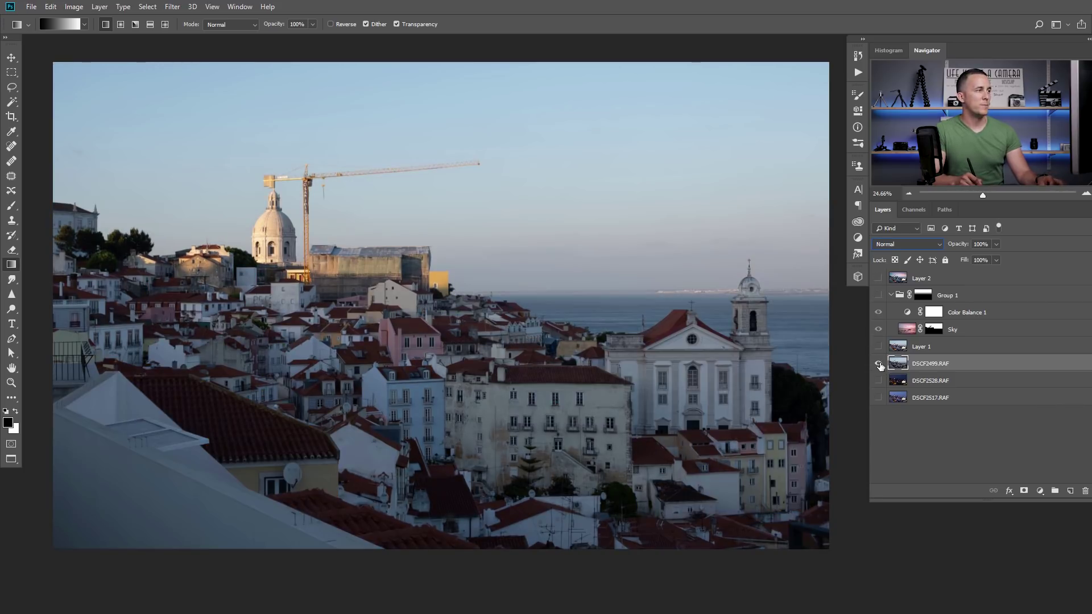
{"action": "left_click", "coordinate": [878, 364], "text": "alt"}
{"action": "left_click", "coordinate": [879, 364], "text": "alt"}
{"action": "left_click", "coordinate": [879, 364], "text": "alt"}
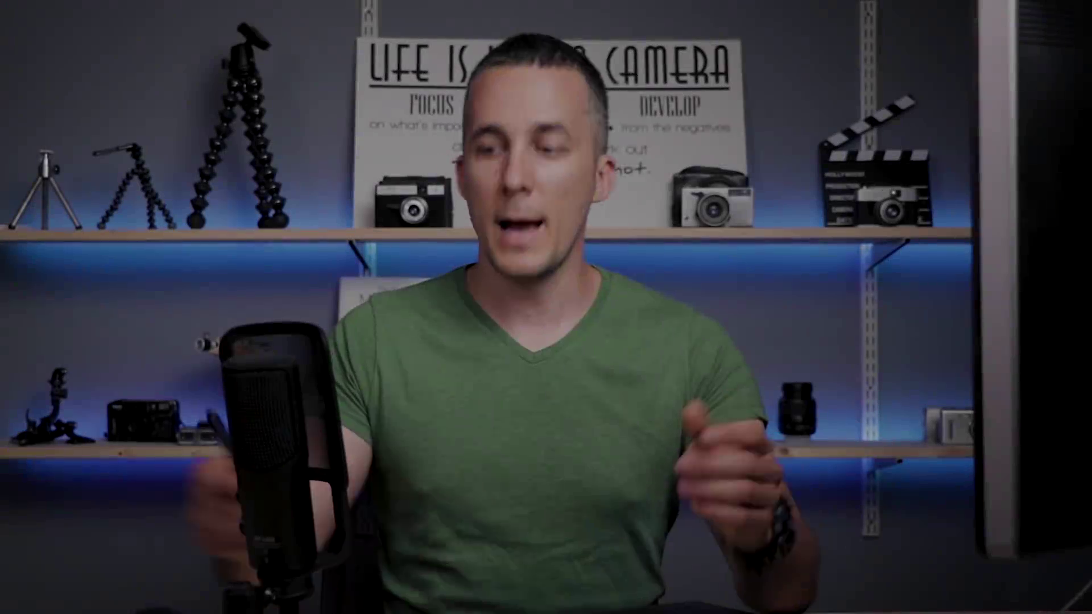